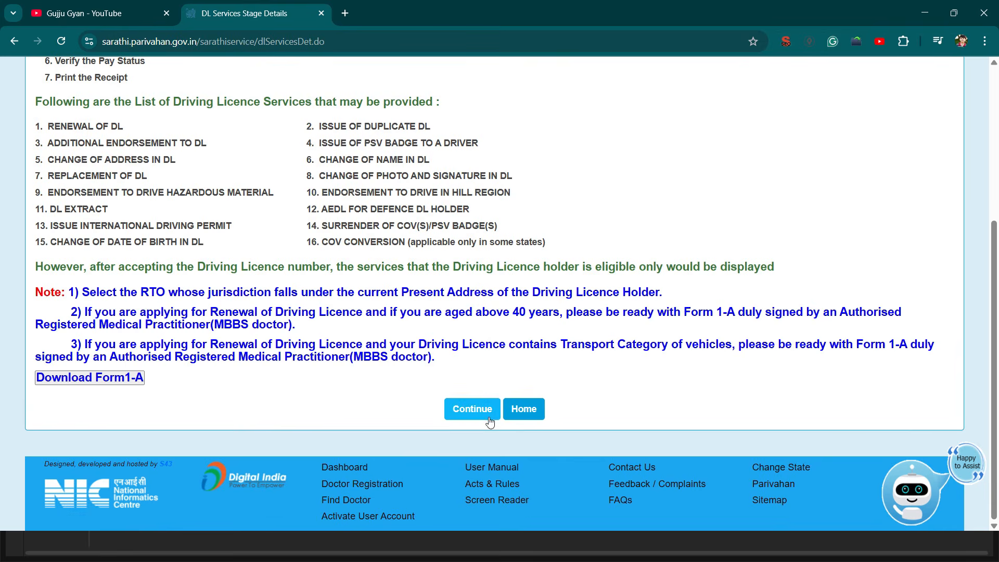
- Continue past the DL Services Stage Details page to the licence application form
left_click(476, 410)
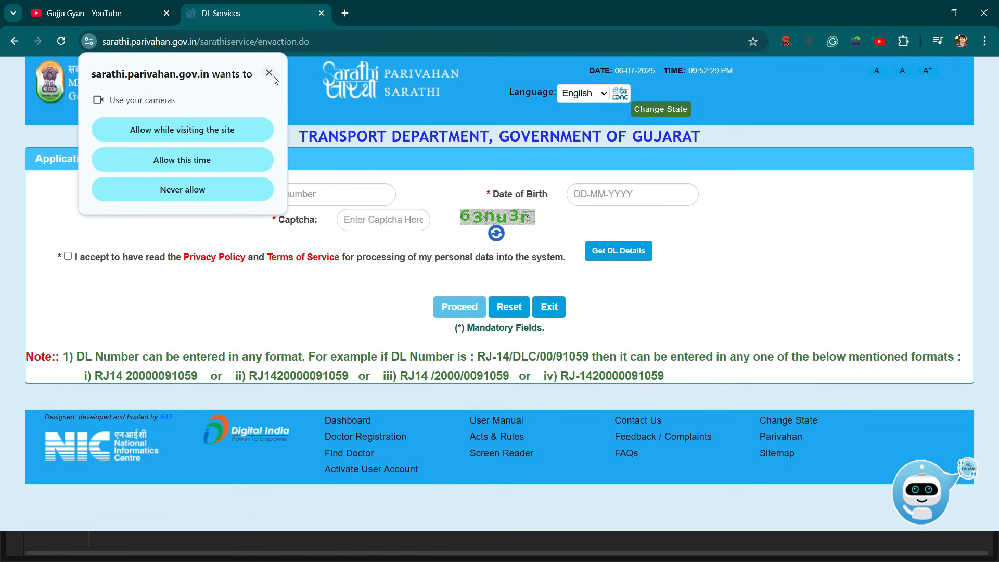
- Block the camera prompt, check the DL number format examples and start entering the licence number
left_click(272, 76)
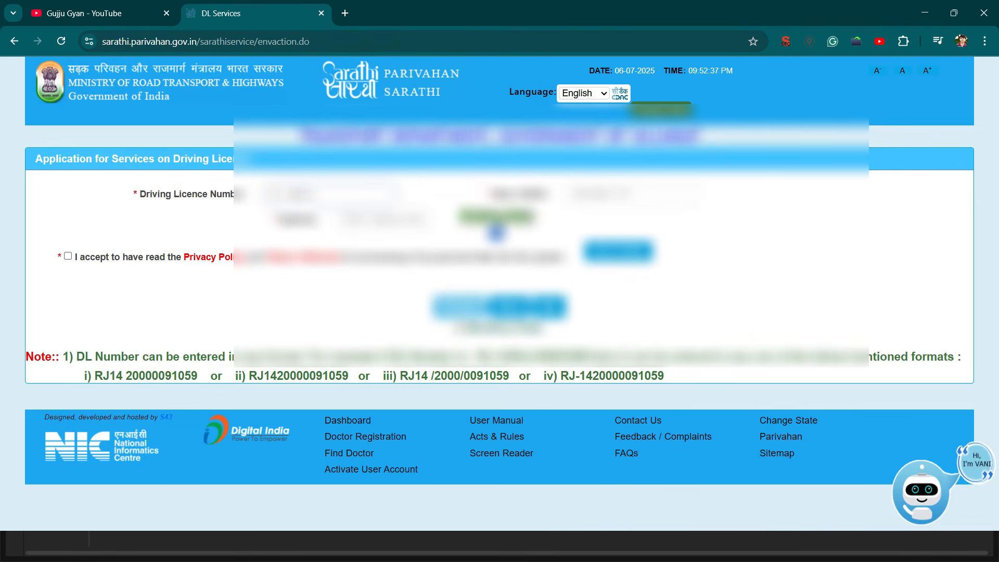
triple_click(169, 376)
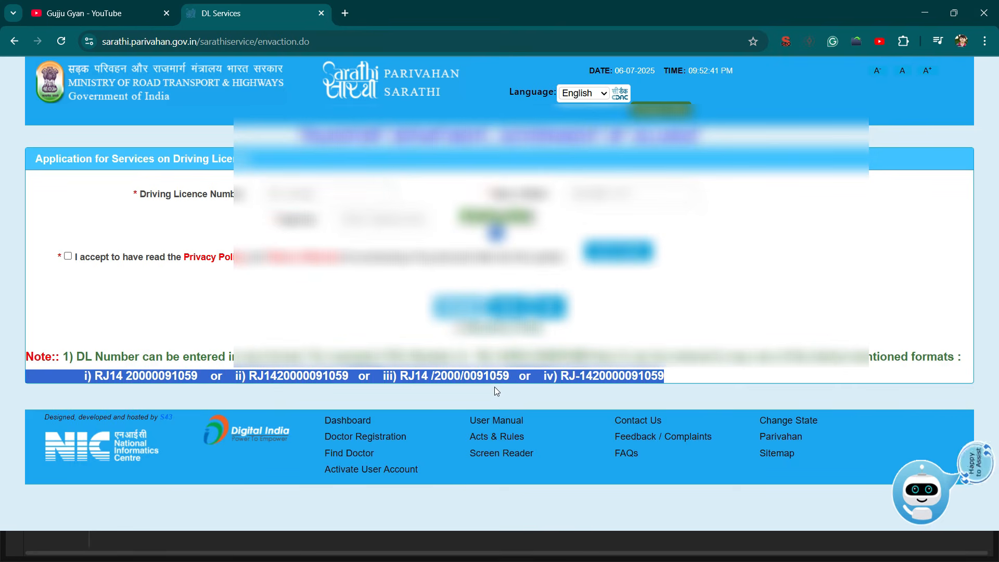
left_click(300, 377)
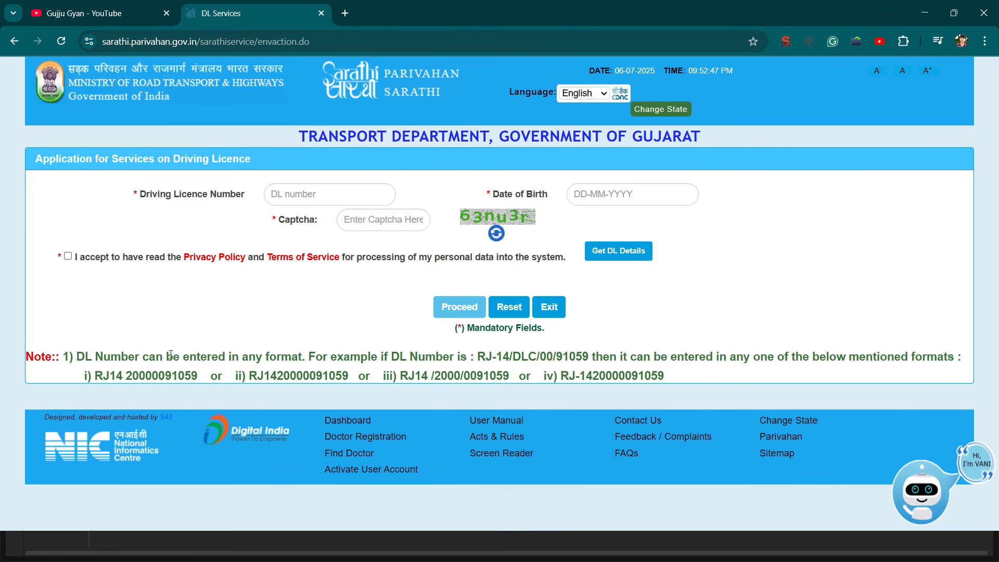
triple_click(161, 373)
left_click(291, 197)
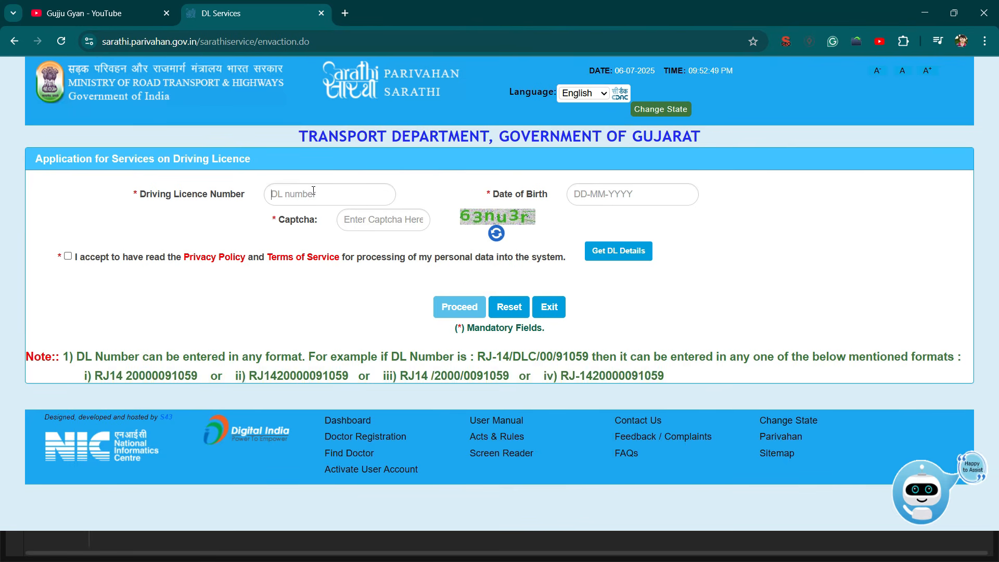
- Pick the date of birth, accept the privacy consent and request the licence details
left_click(618, 199)
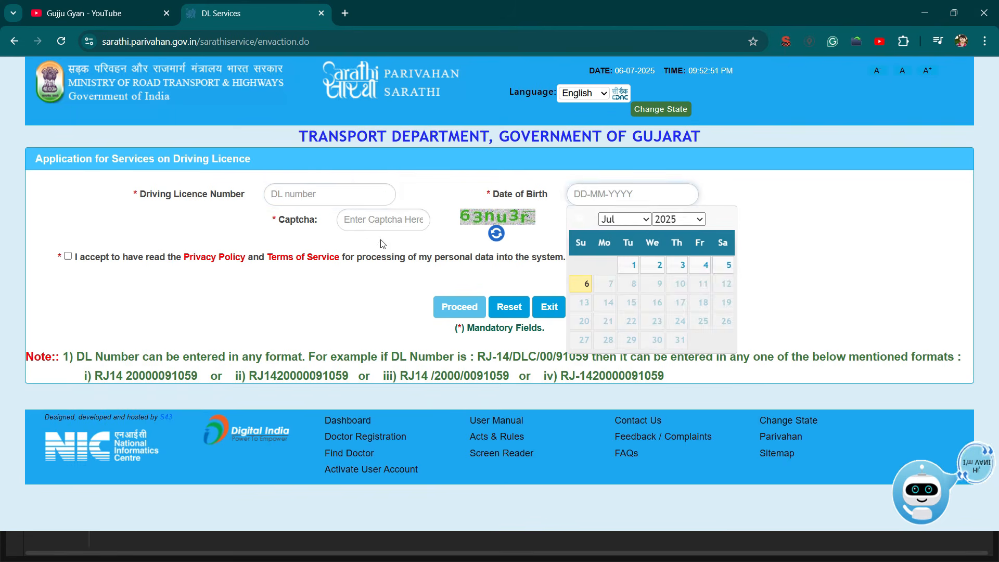
left_click_drag(328, 264, 156, 299)
left_click(256, 279)
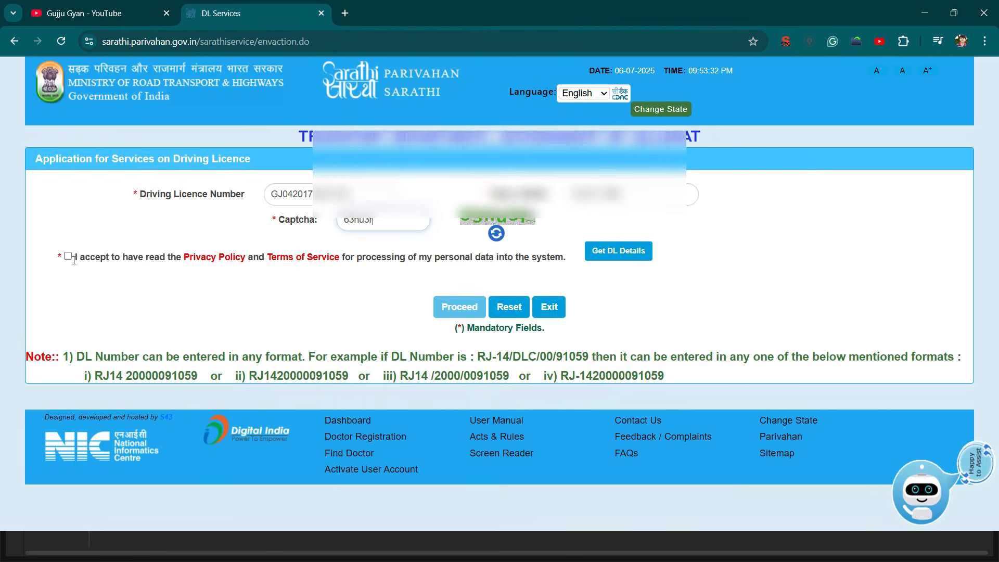
left_click(69, 256)
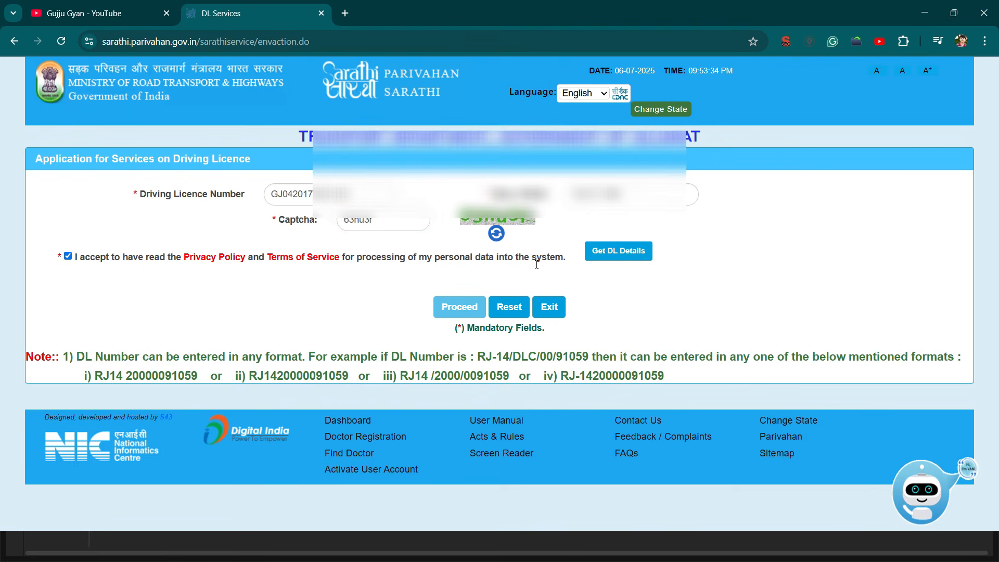
left_click(613, 248)
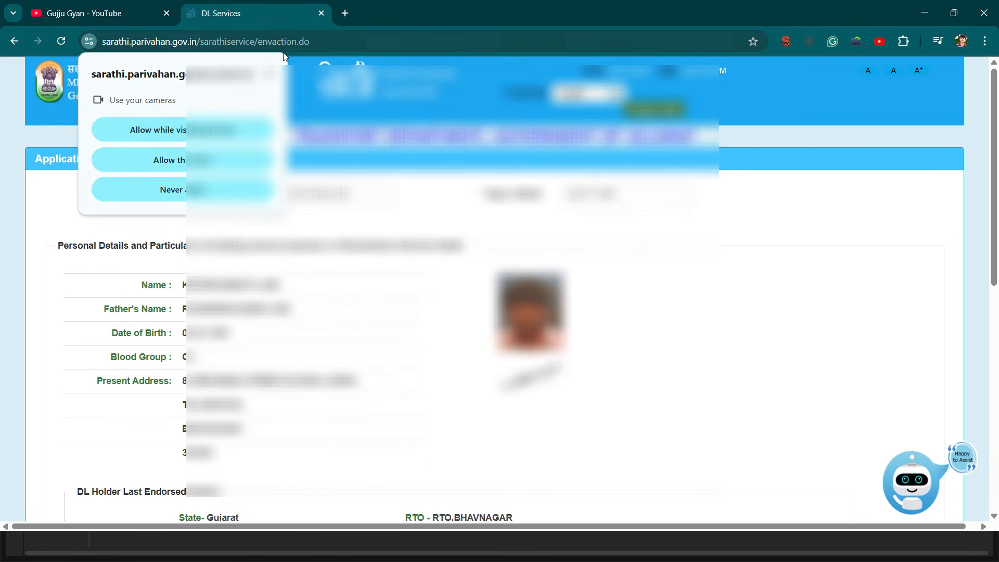
- Dismiss the camera prompt and set Confirmed to YES for the licence details
left_click(270, 74)
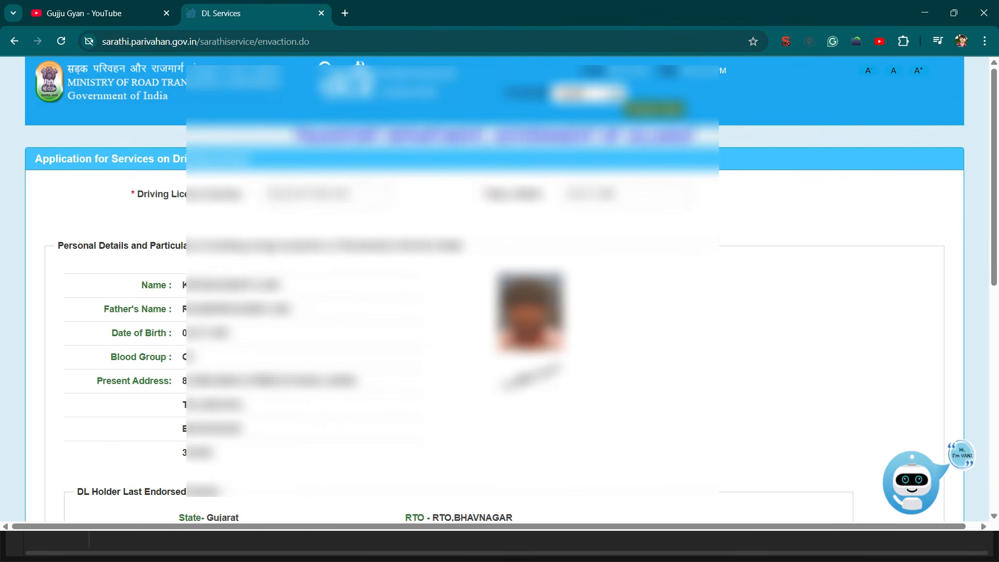
scroll(499, 288, "down", 3)
scroll(500, 289, "down", 3)
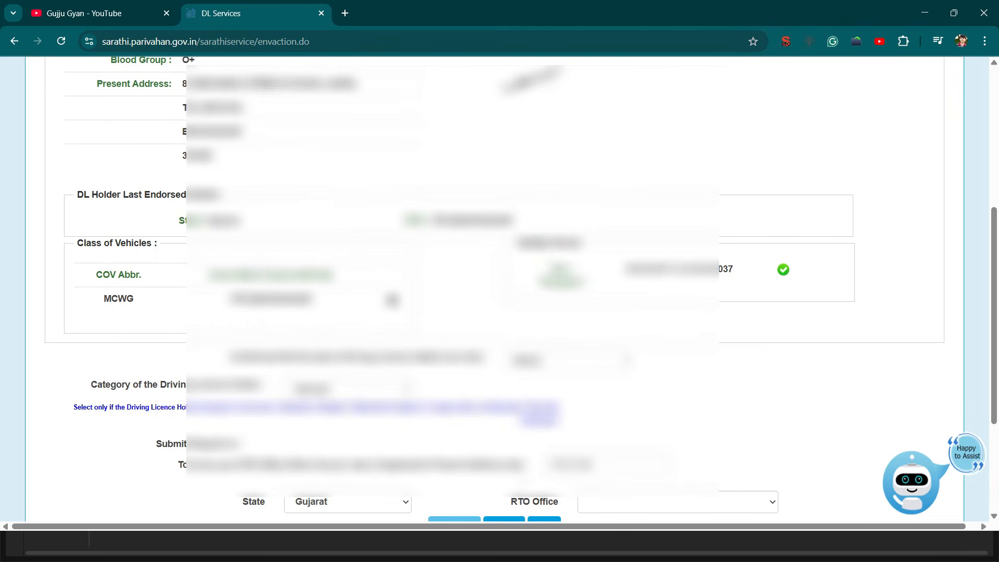
scroll(499, 289, "down", 2)
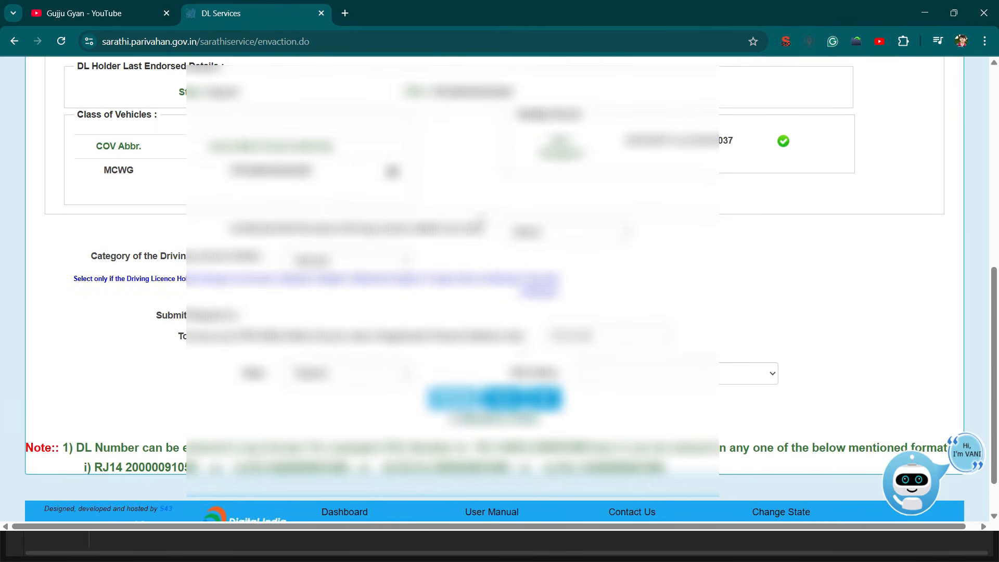
left_click(568, 233)
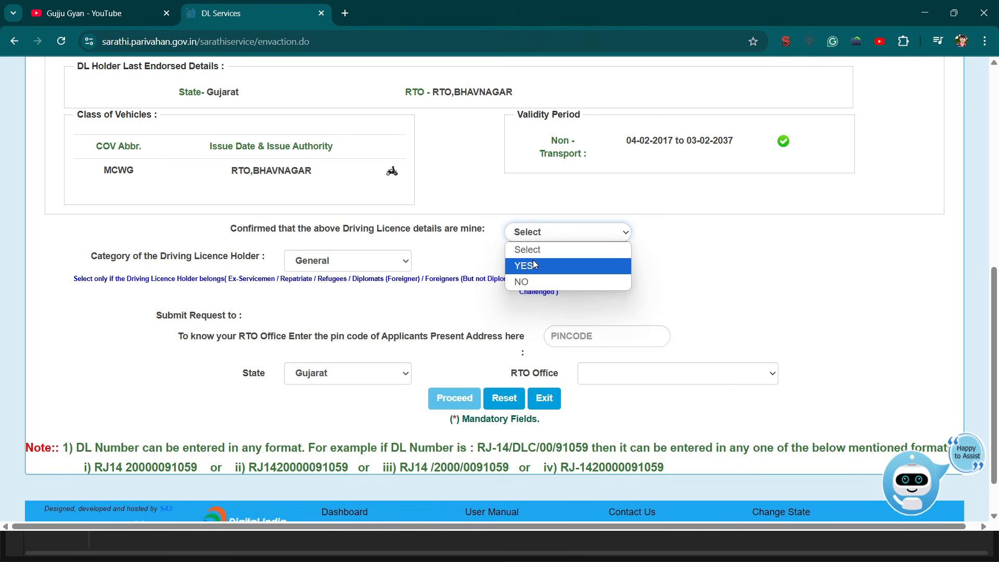
left_click(536, 264)
- Keep Gujarat and General category, and choose AHMEDABAD(EAST) -- GJ27 as RTO office
left_click(351, 371)
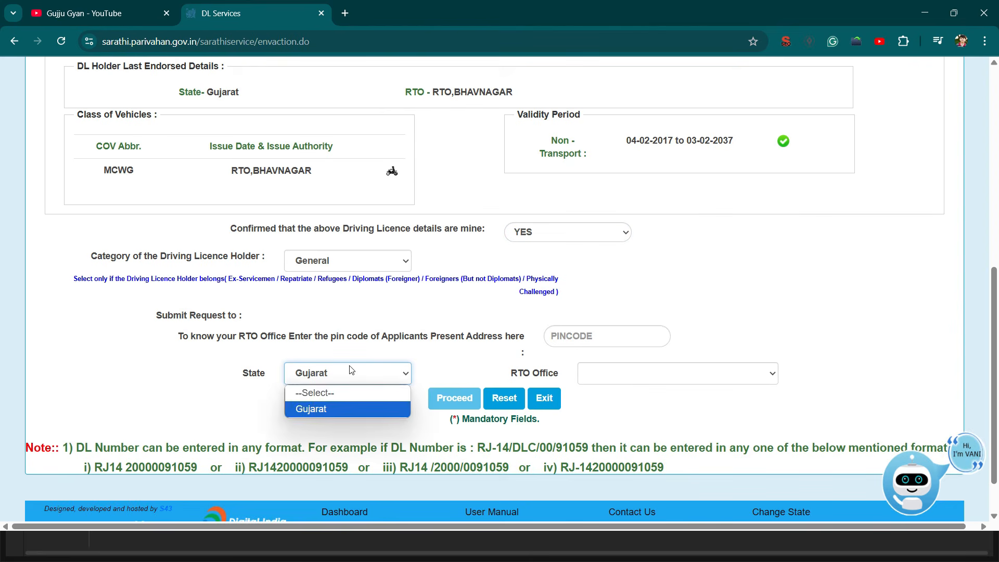
left_click(351, 371)
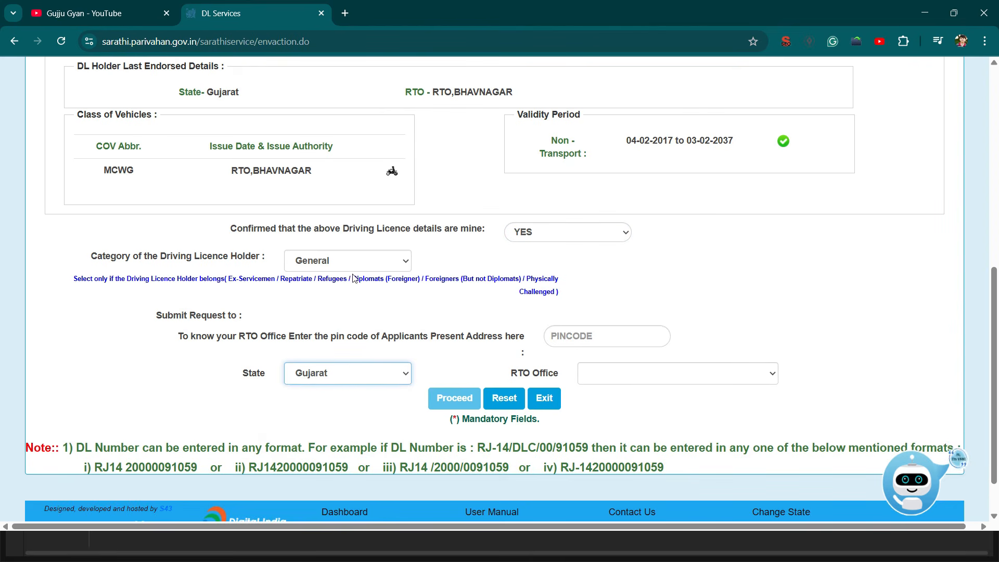
left_click(367, 263)
left_click(367, 263)
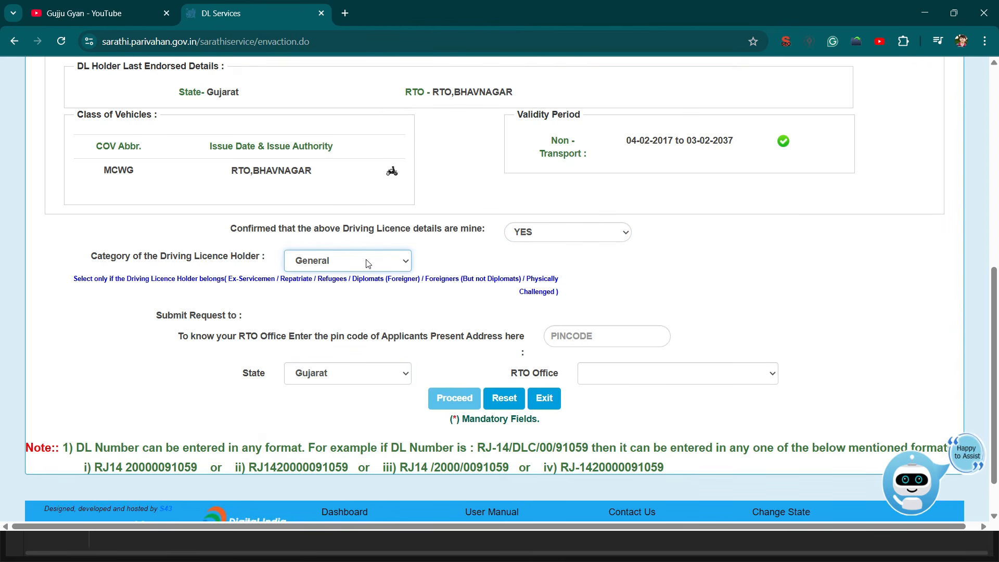
left_click(299, 258)
left_click(335, 260)
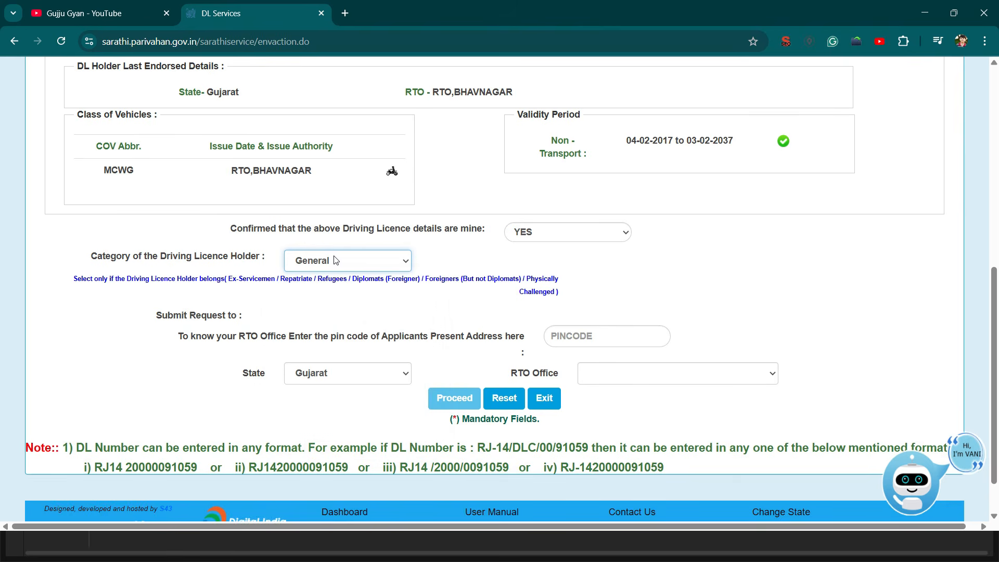
left_click(614, 375)
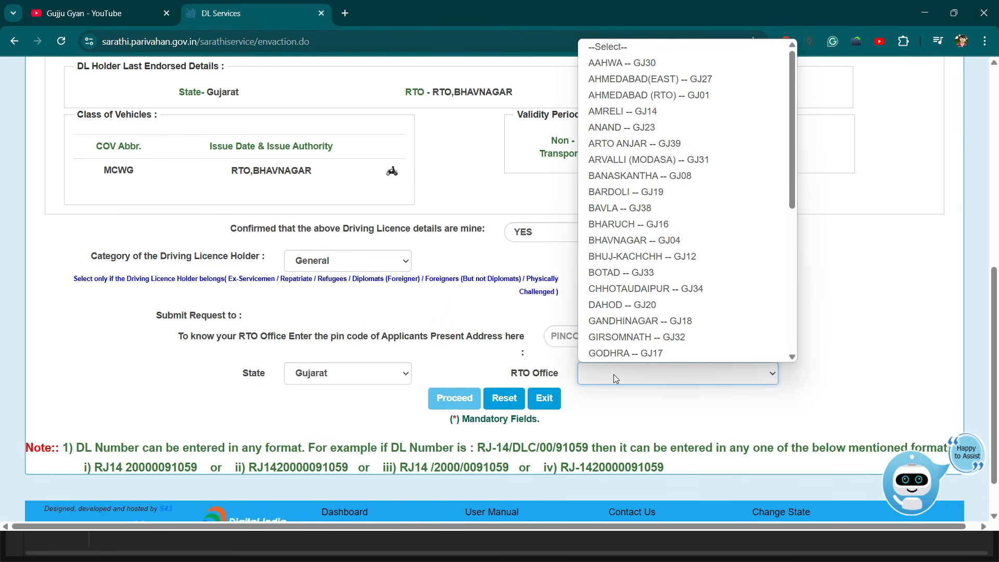
left_click(659, 79)
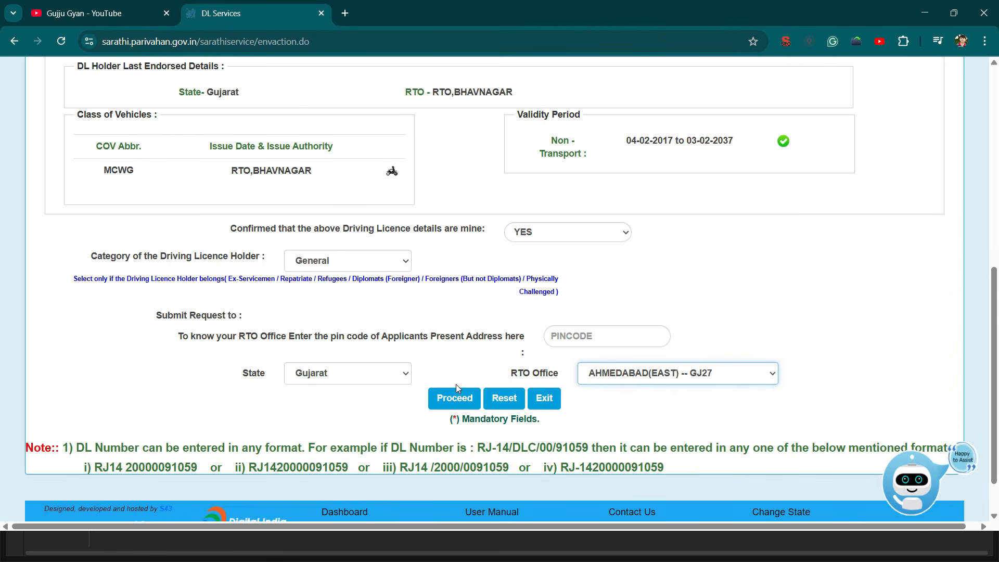
- Proceed with the AHMEDABAD(EAST) RTO change, accepting every confirmation dialog
left_click(454, 398)
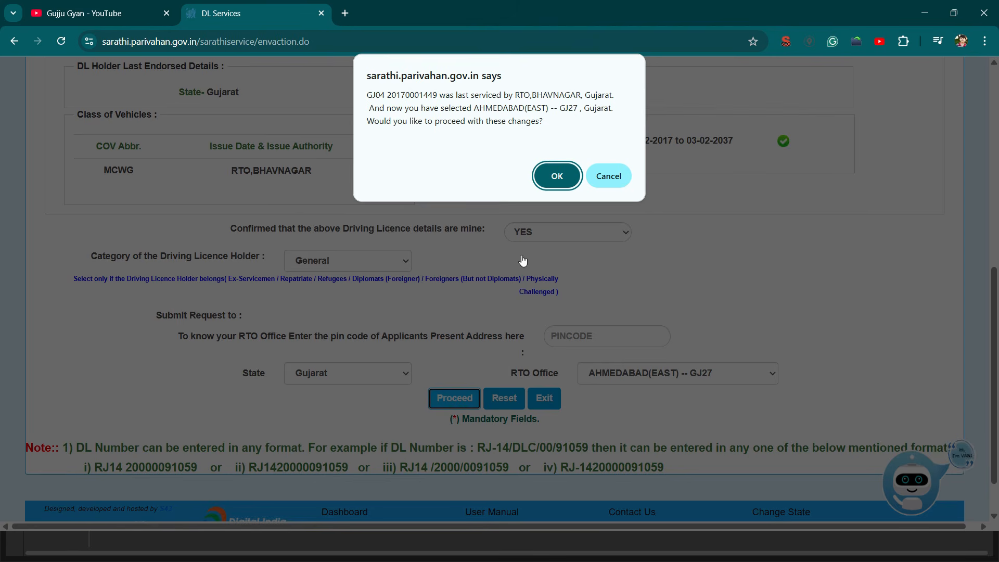
left_click(556, 175)
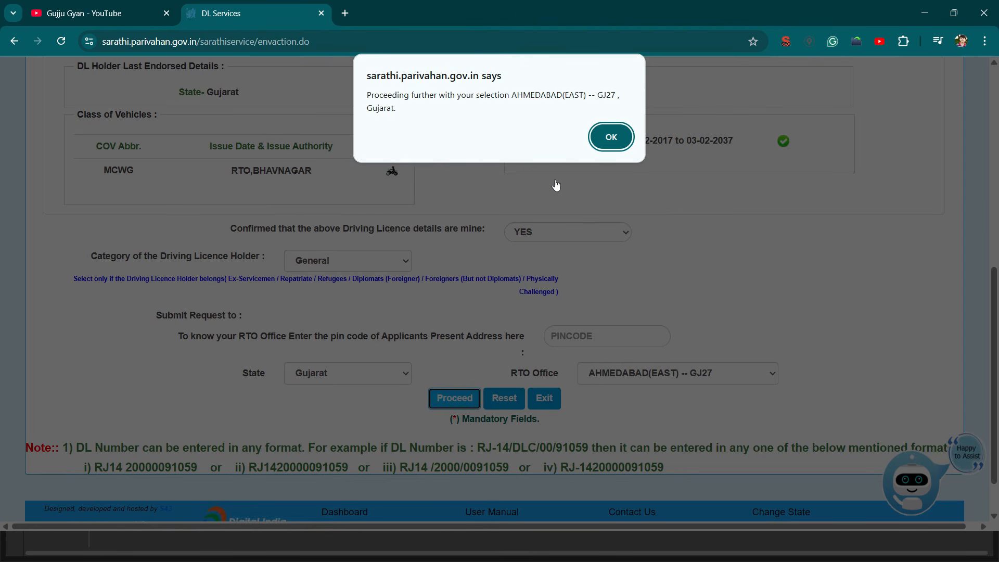
left_click(610, 137)
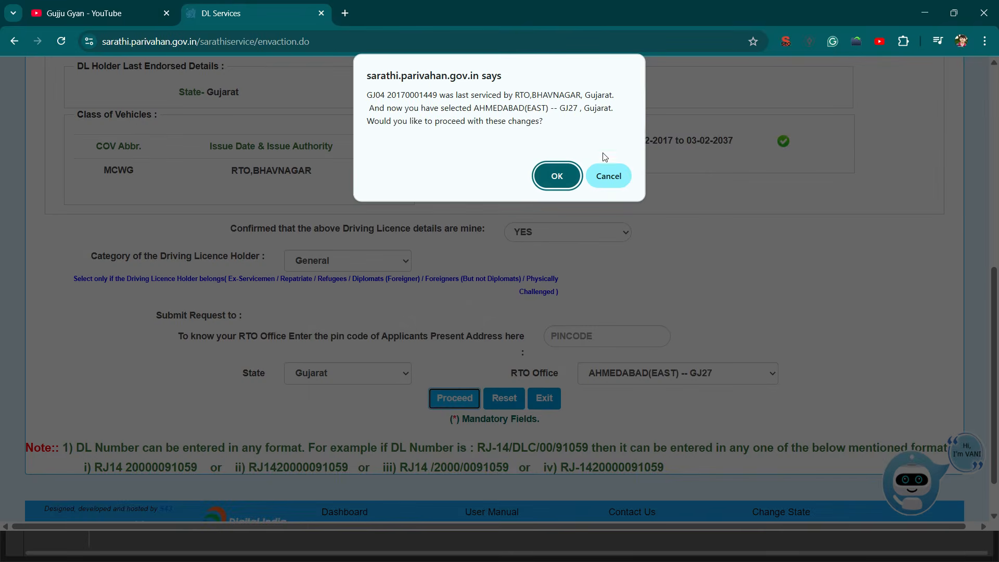
left_click(556, 177)
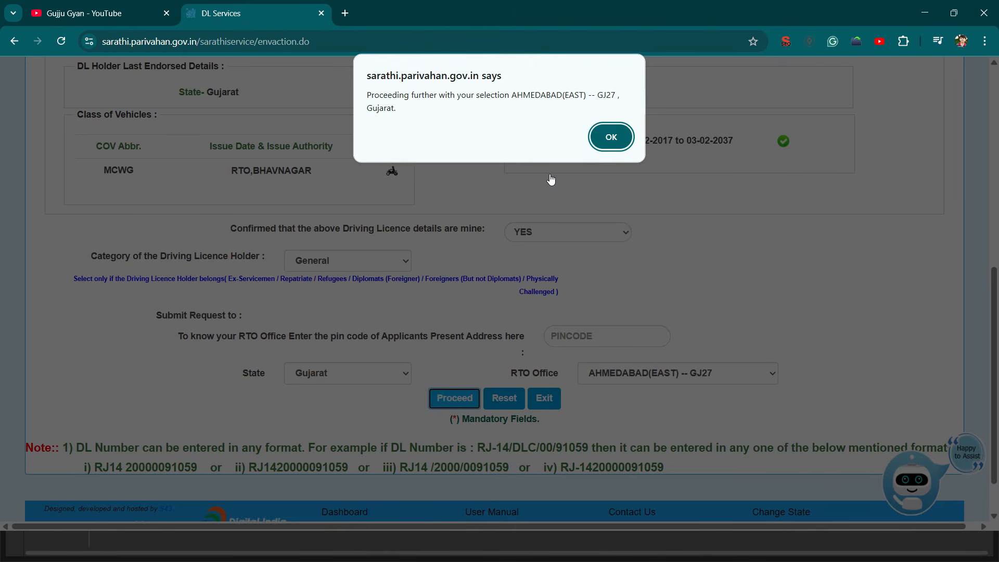
left_click(611, 137)
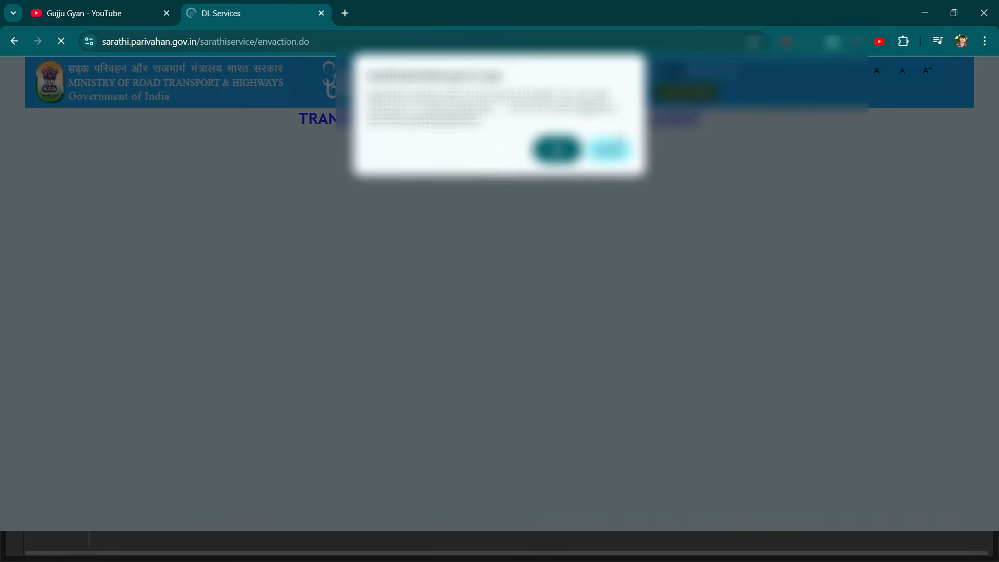
left_click(563, 148)
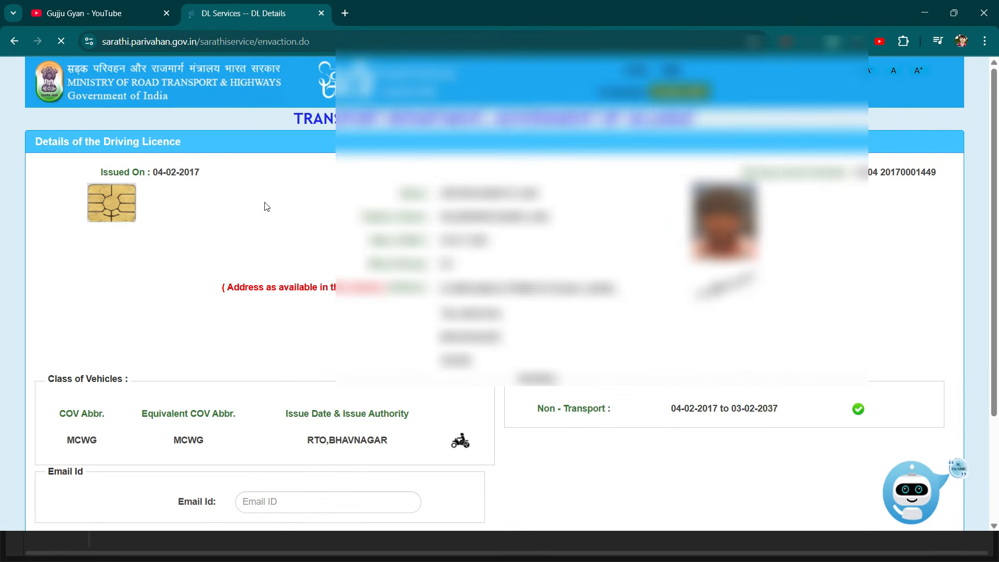
- Confirm the displayed Details of the Driving Licence
scroll(204, 317, "down", 2)
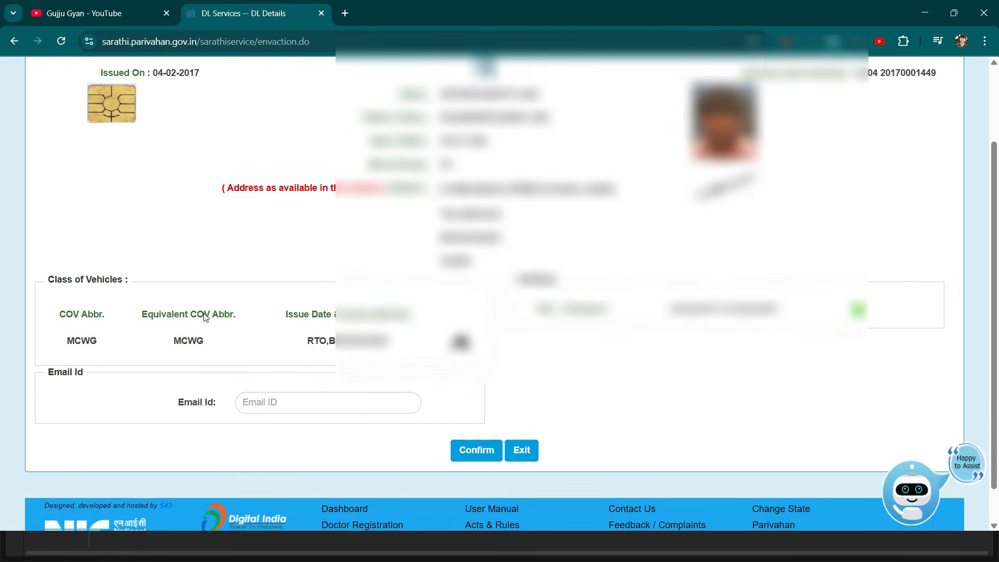
scroll(204, 317, "down", 1)
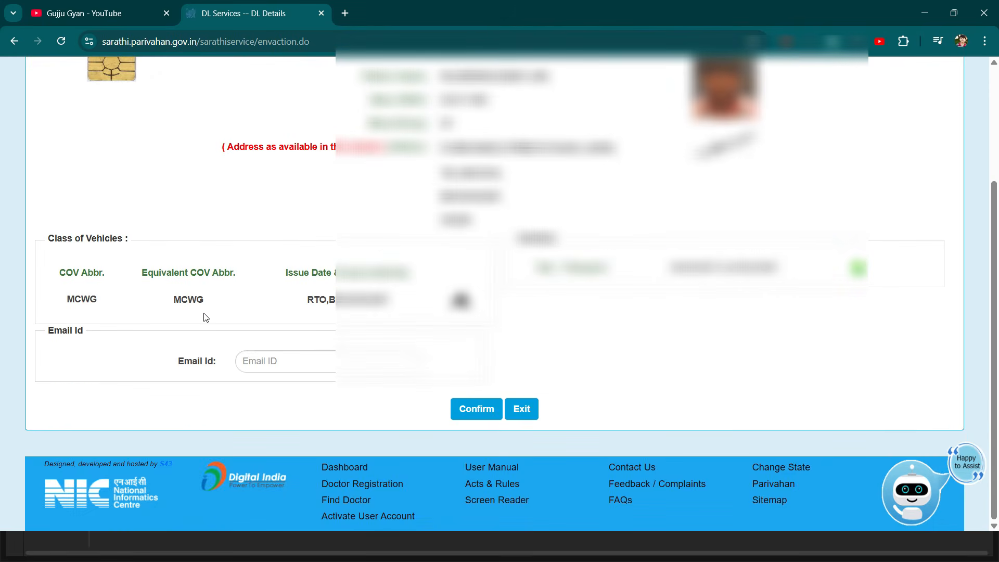
left_click(482, 413)
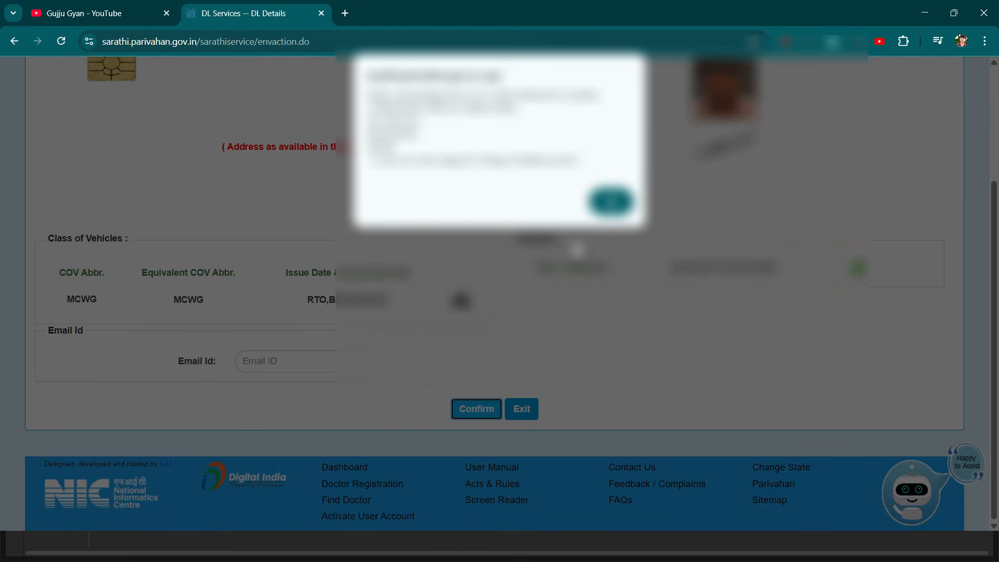
- Acknowledge the message, then choose and submit 'Submit via Aadhaar Authentication'
left_click(614, 204)
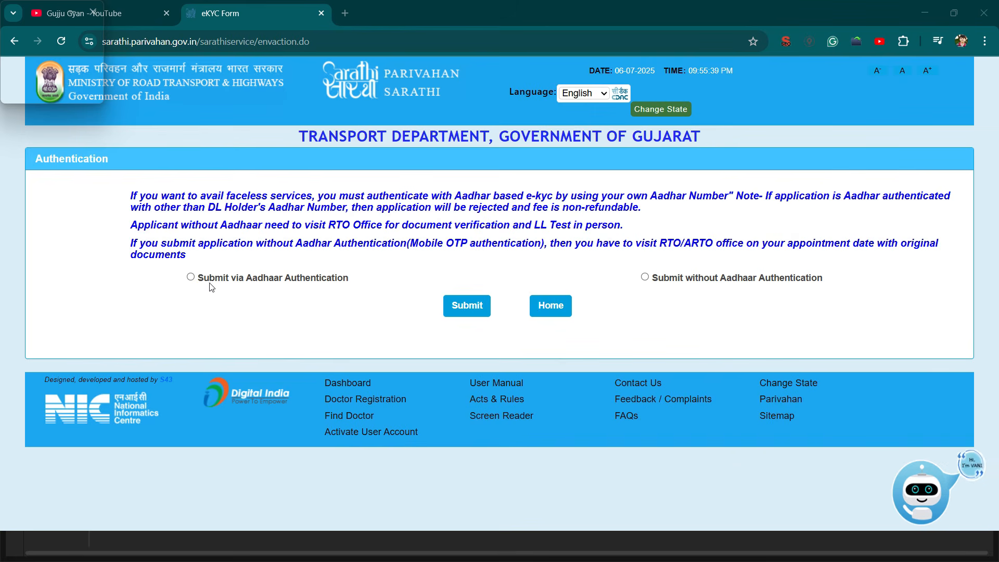
left_click(191, 277)
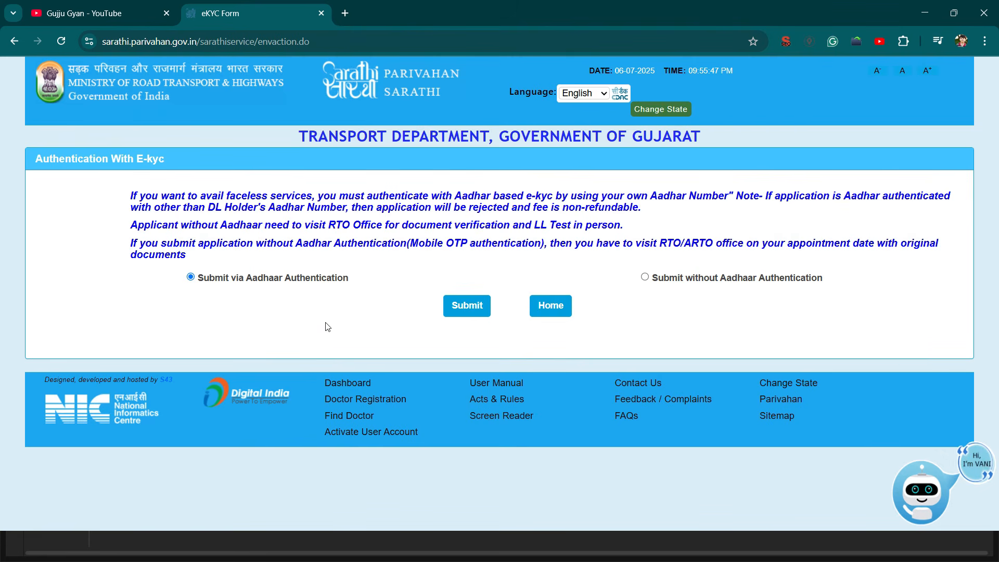
left_click(476, 315)
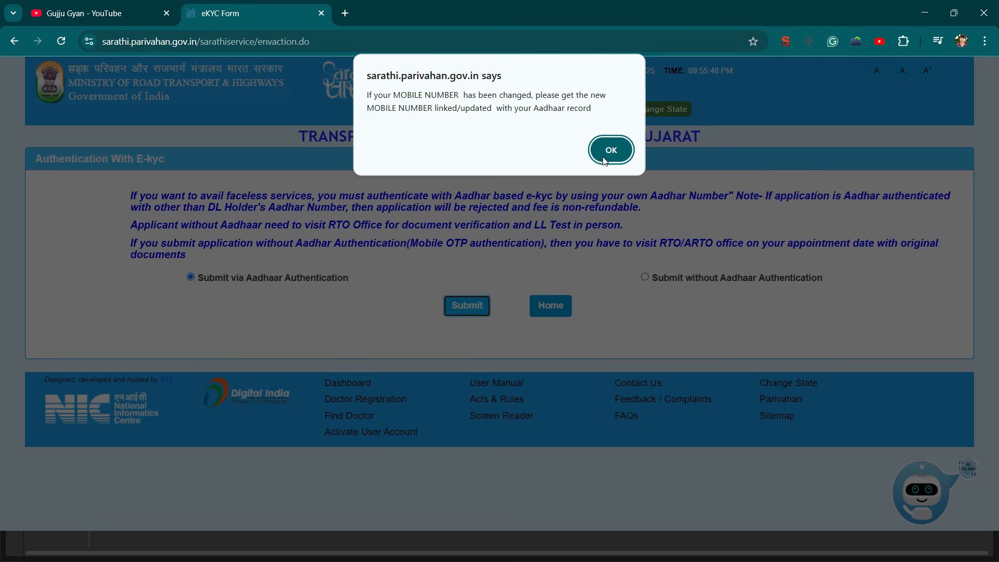
- Choose Aadhaar number, enter the applicant's Aadhaar number, and generate an OTP
left_click(610, 151)
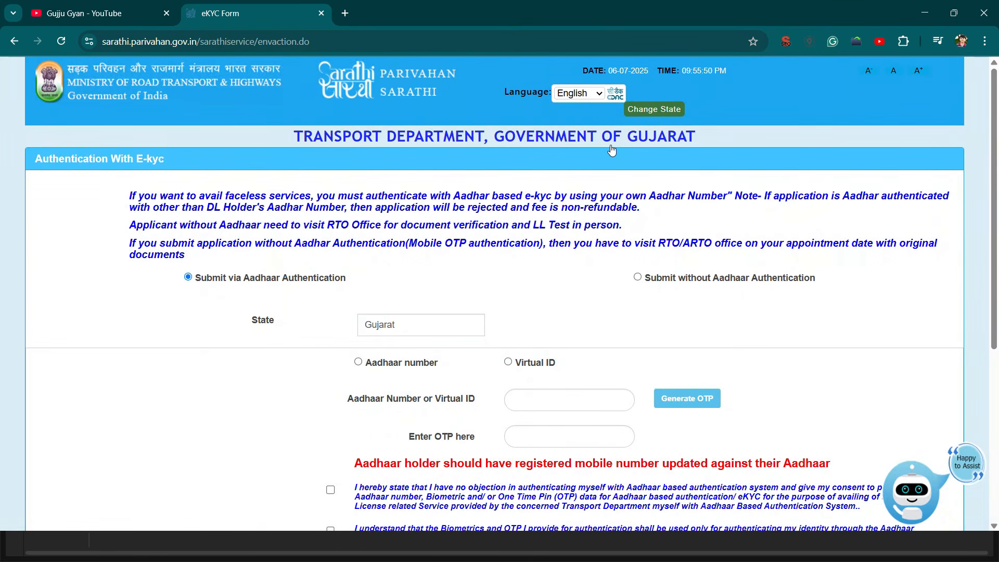
scroll(398, 298, "down", 1)
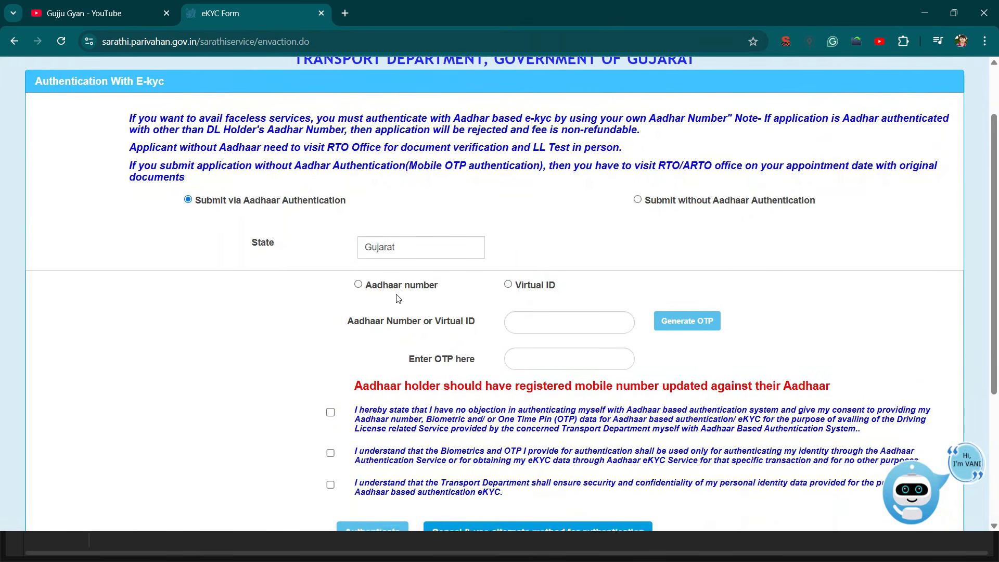
scroll(317, 328, "down", 1)
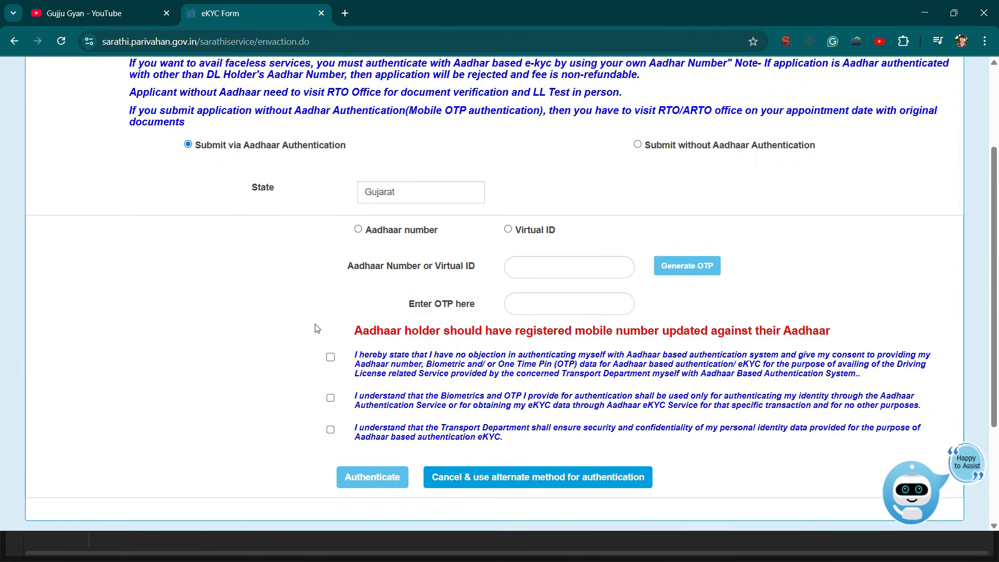
left_click(358, 221)
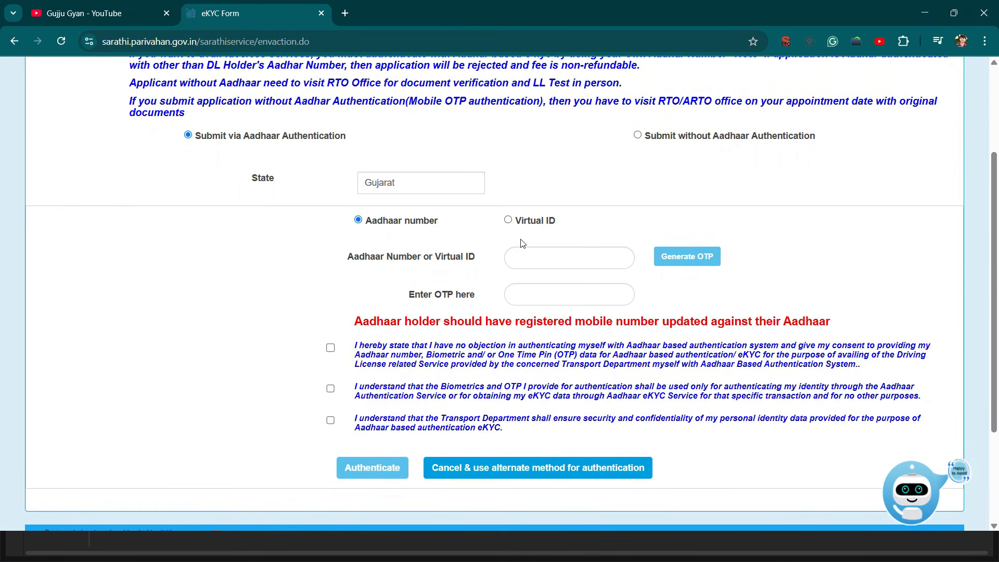
left_click(546, 262)
type("••••")
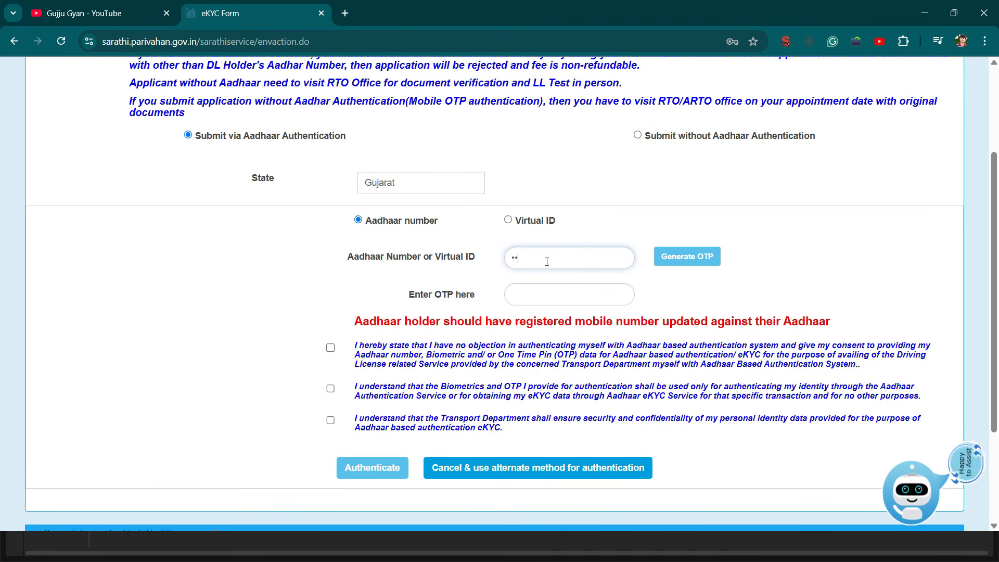
type("••••")
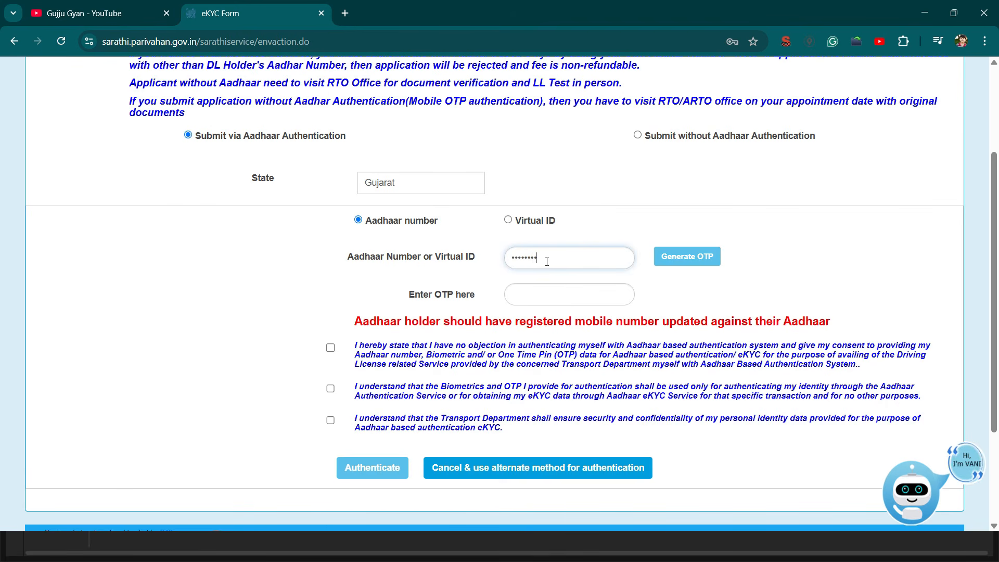
key("BackSpace")
key("BackSpace")
key("BackSpace")
key("BackSpace")
key("BackSpace")
key("BackSpace")
key("BackSpace")
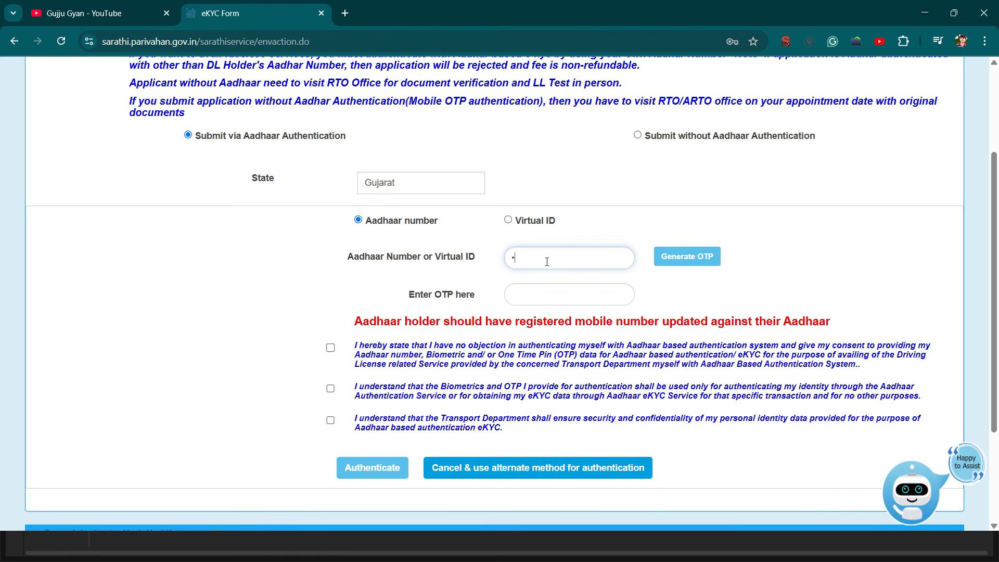
type("•••••")
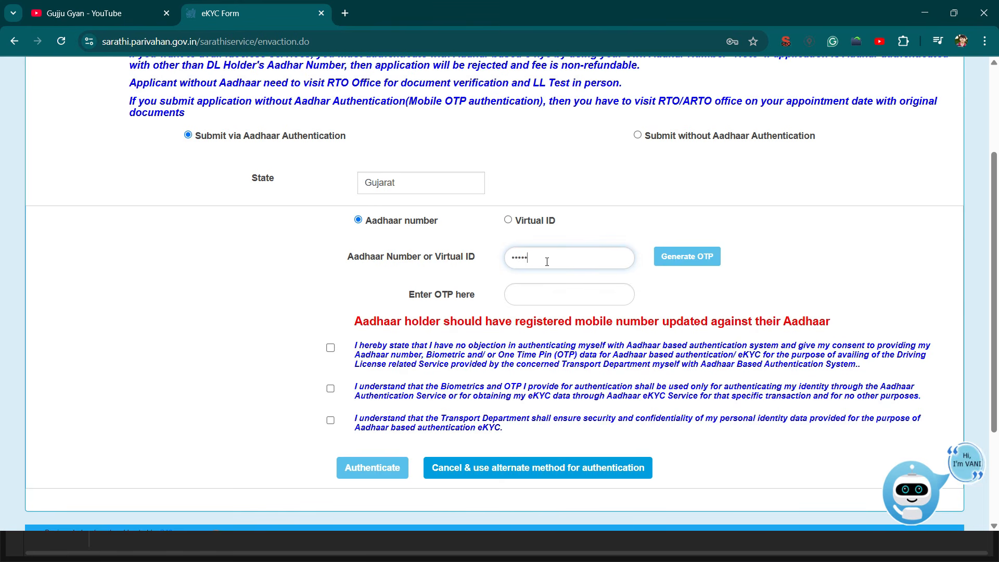
type("•••••••")
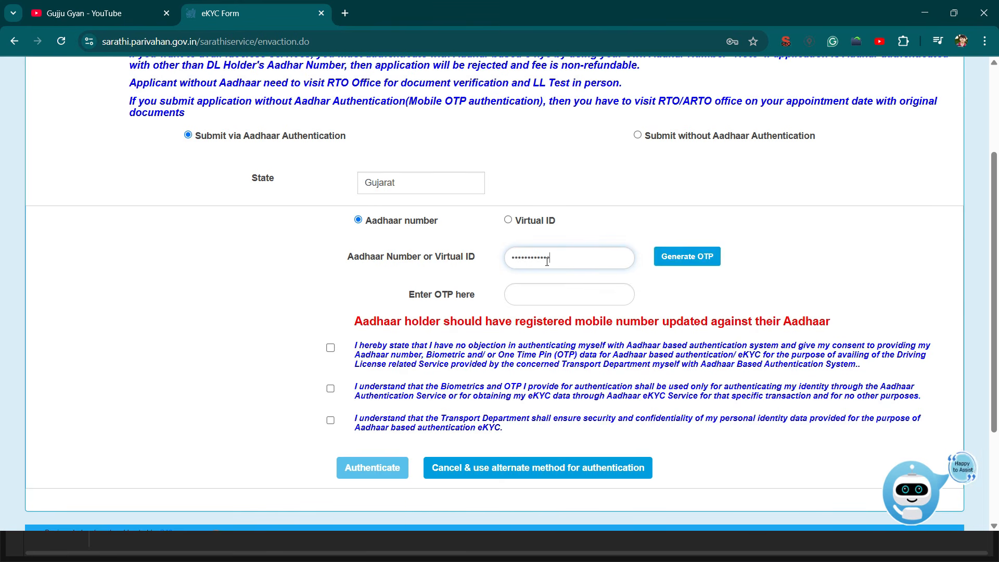
left_click(670, 261)
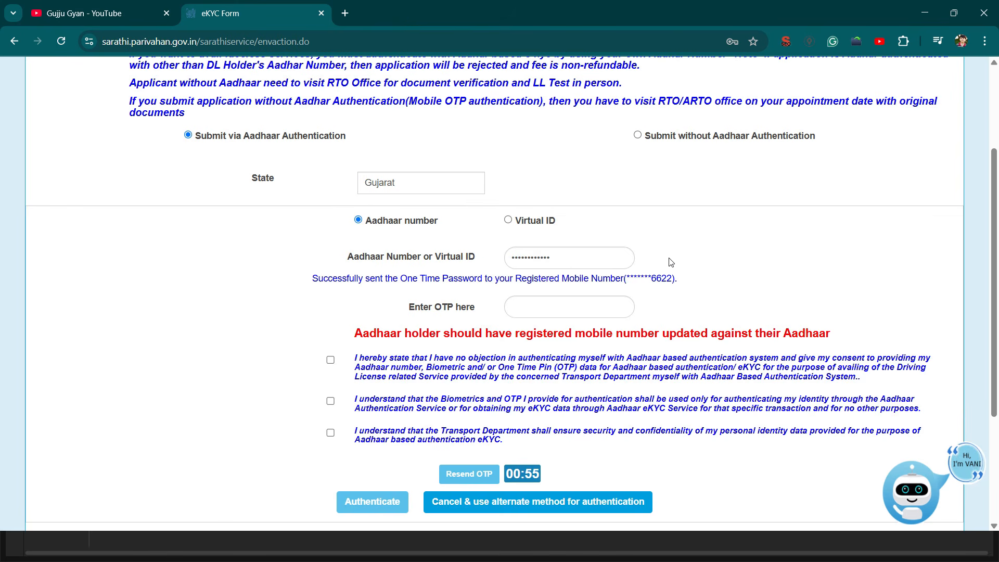
- Enter the received OTP, tick all three consent declarations, and authenticate
left_click(519, 305)
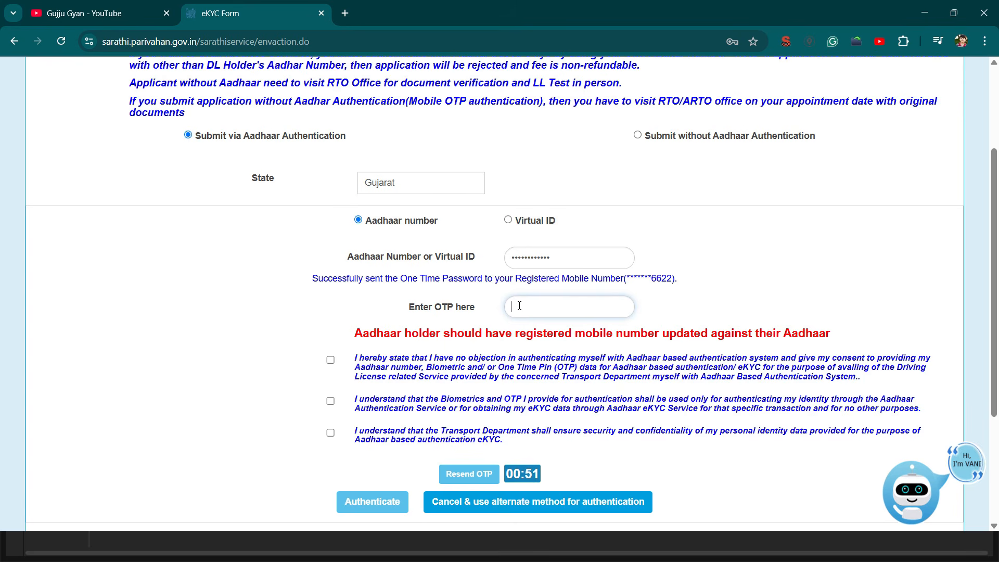
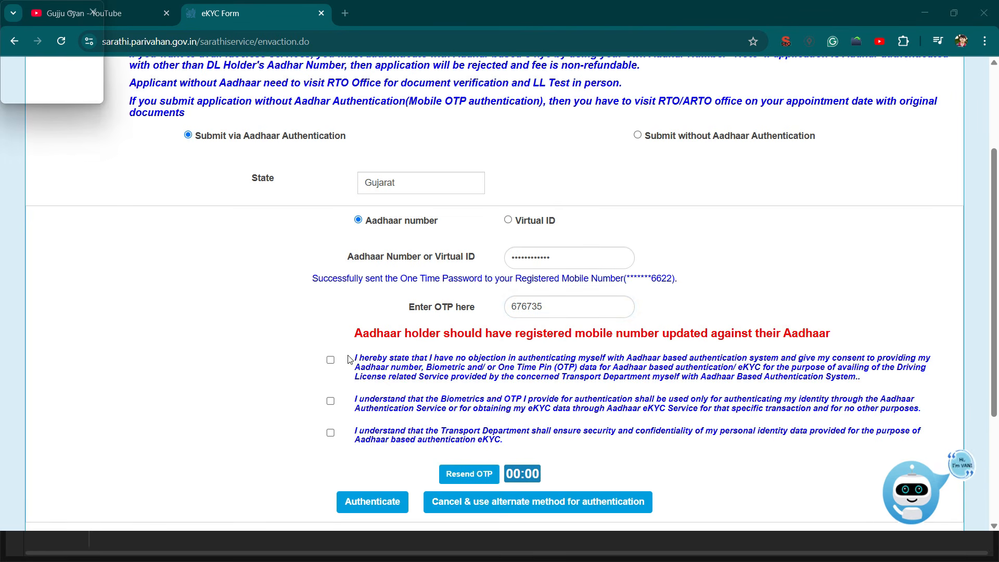
left_click(330, 360)
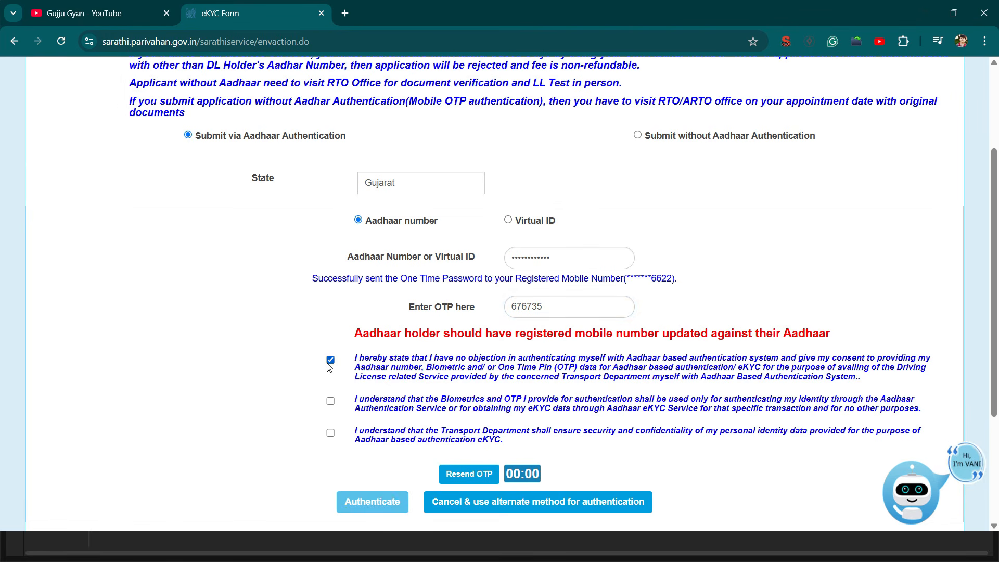
left_click(330, 402)
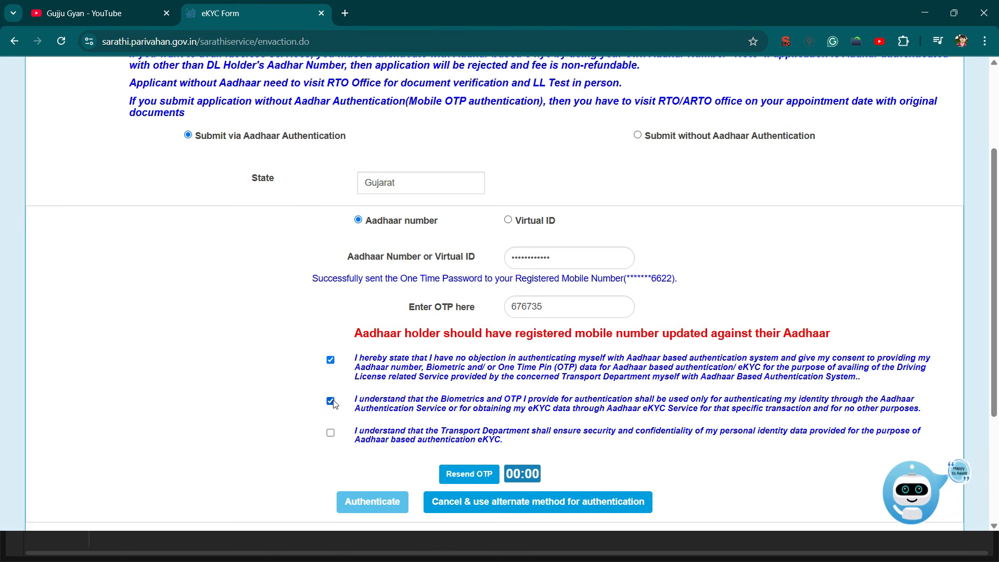
left_click(331, 433)
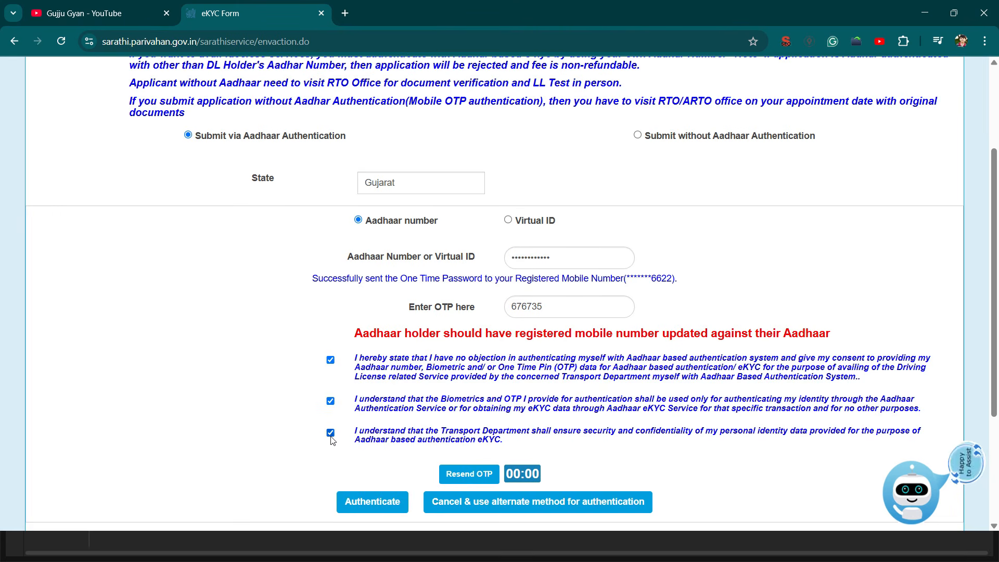
left_click(372, 502)
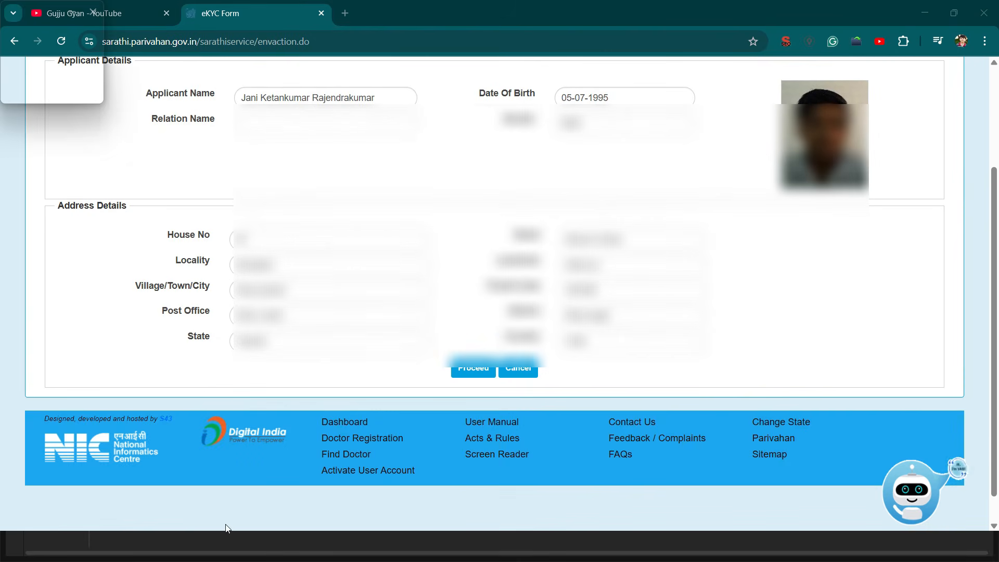
- Accept the fetched eKYC details and close Chrome's save-password popup
left_click(225, 527)
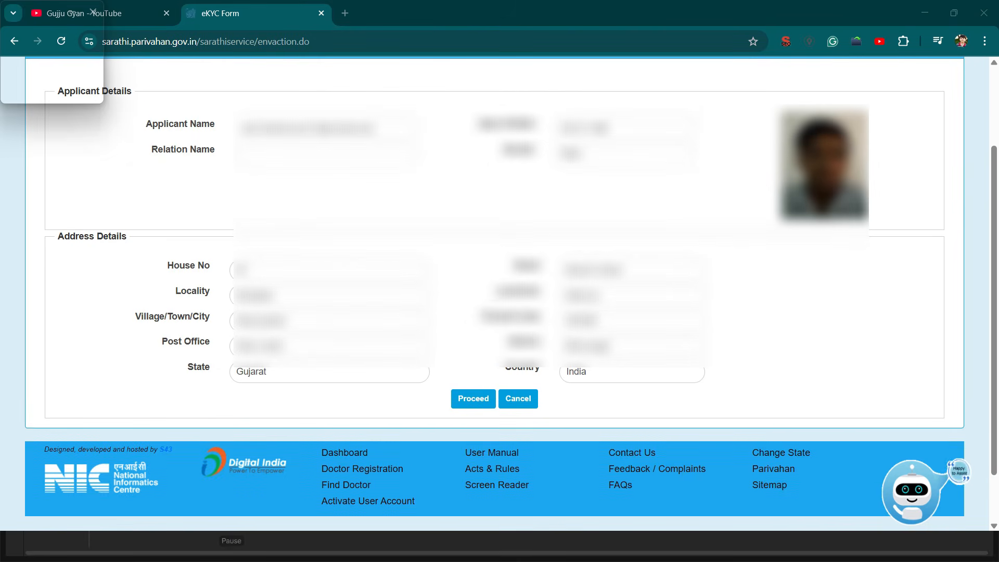
left_click(471, 397)
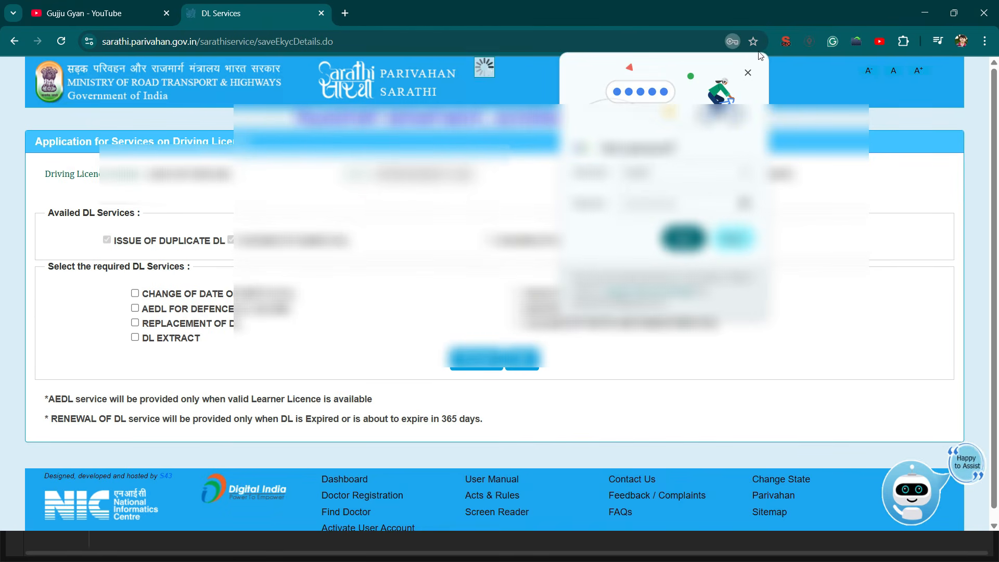
left_click(747, 73)
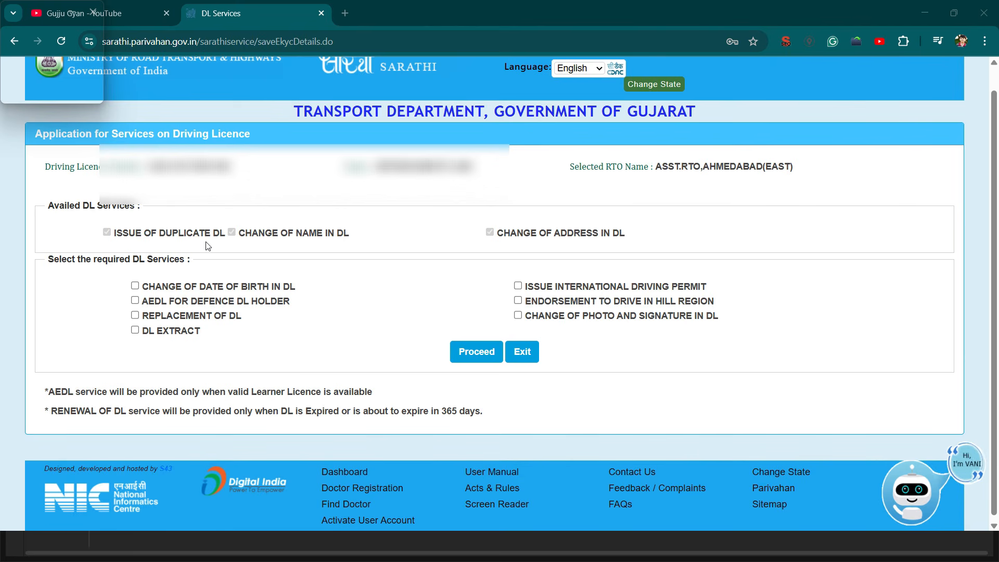
- Request a date-of-birth change with reason 'Date of birth is mismatched with other date of birth proofs'
left_click(465, 363)
key("Return")
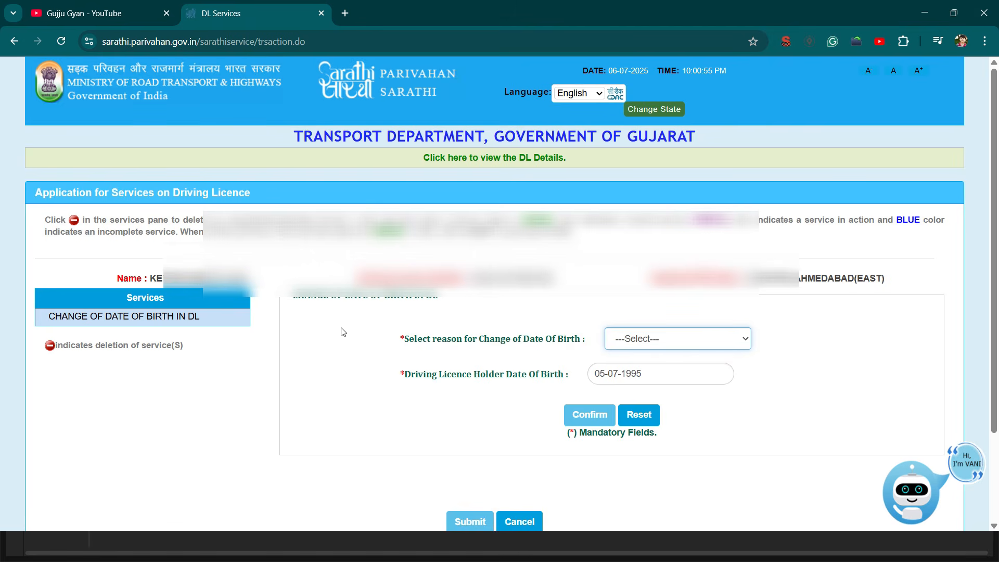
left_click(684, 342)
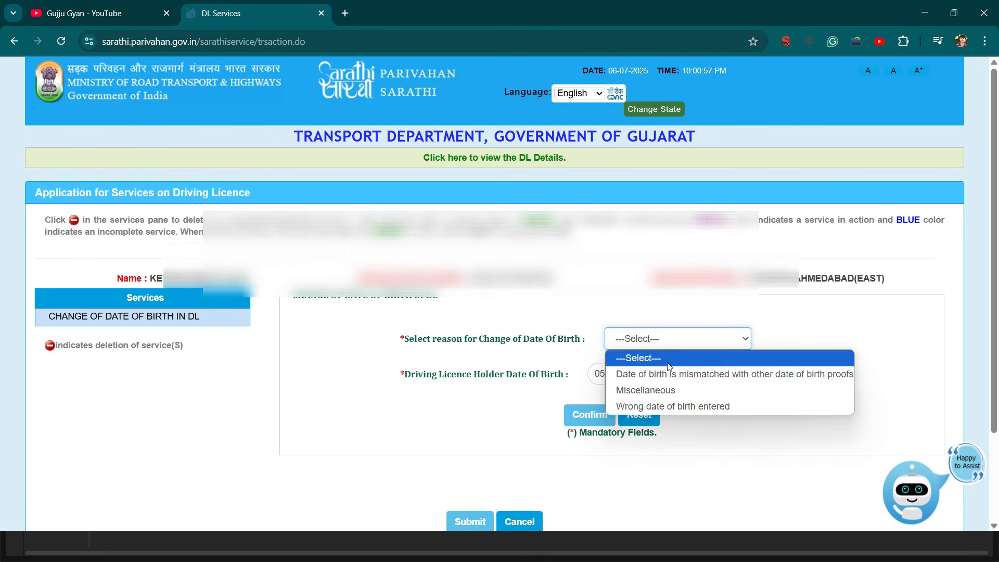
left_click(657, 377)
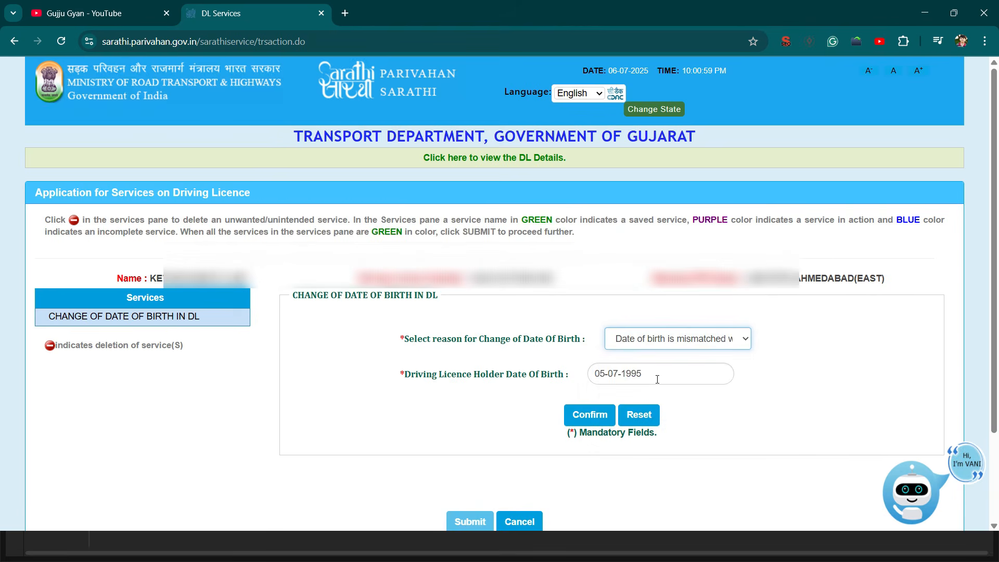
left_click(588, 416)
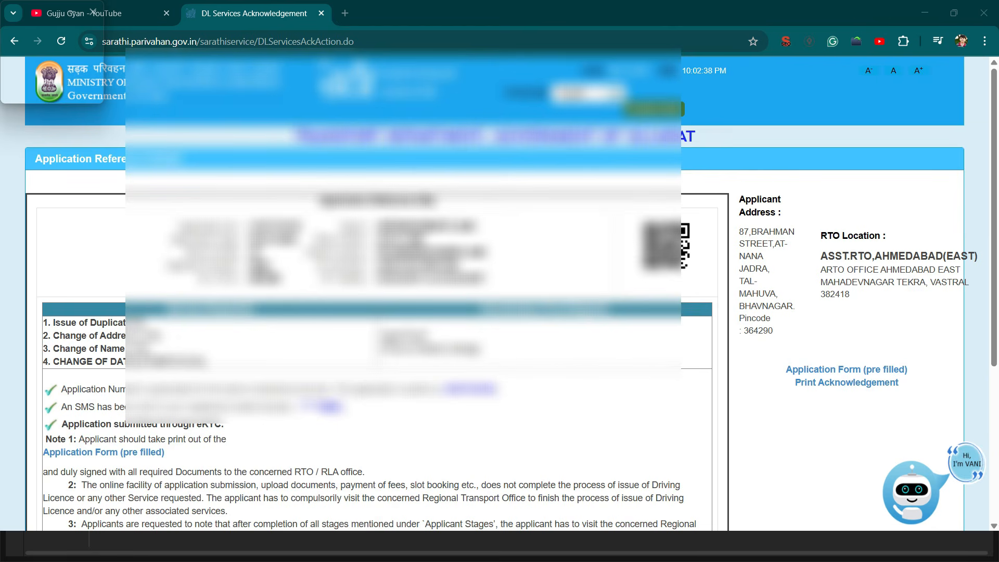
- Continue to Application Status and proceed to the Upload Photo and Signature stage
scroll(495, 293, "down", 4)
scroll(494, 294, "up", 3)
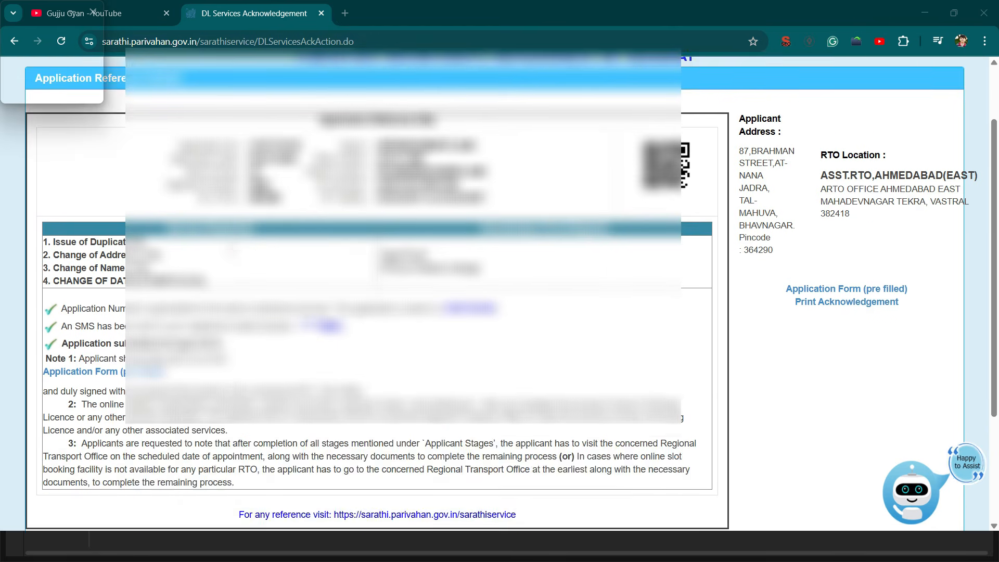
scroll(494, 293, "down", 2)
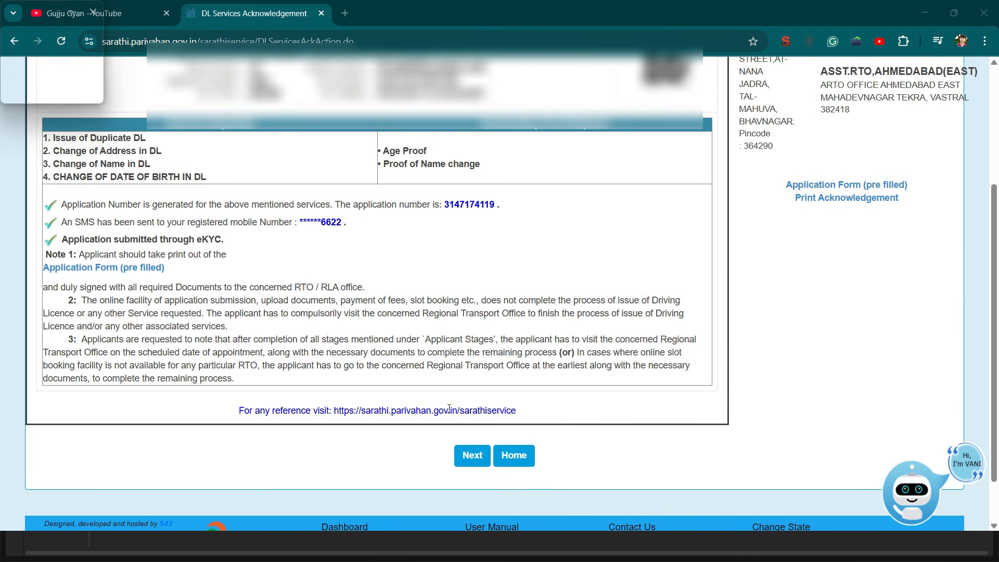
left_click(469, 455)
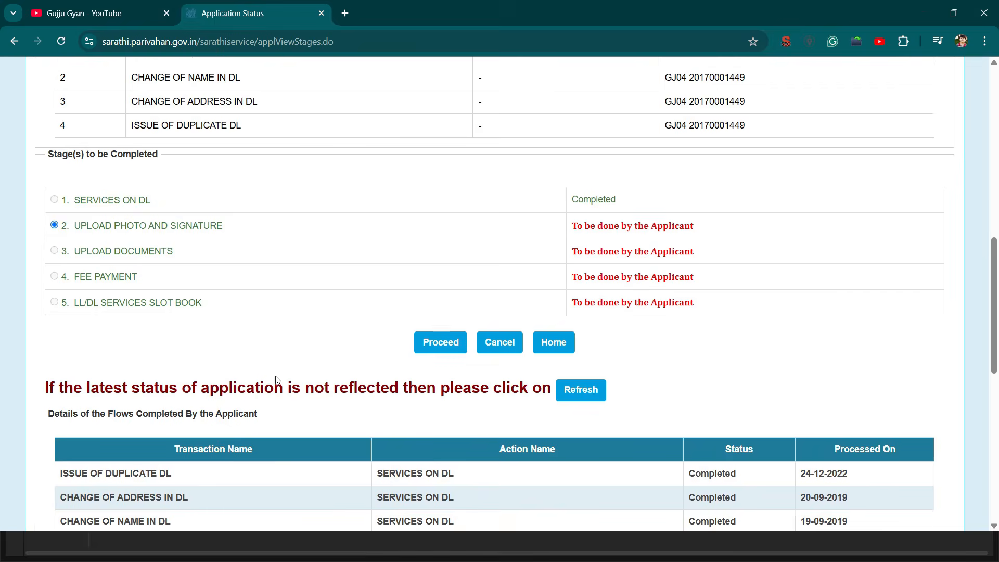
scroll(276, 380, "down", 1)
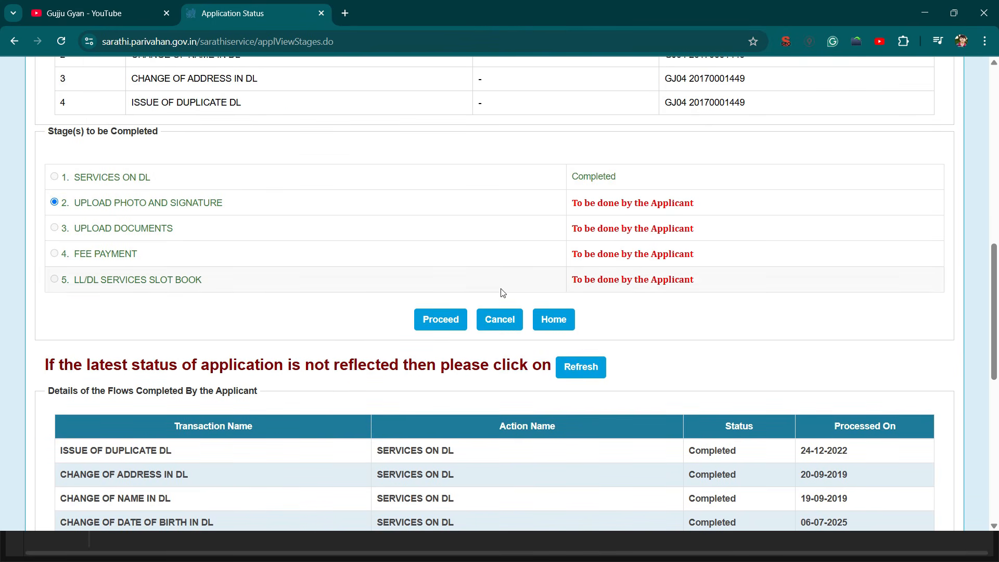
left_click(455, 318)
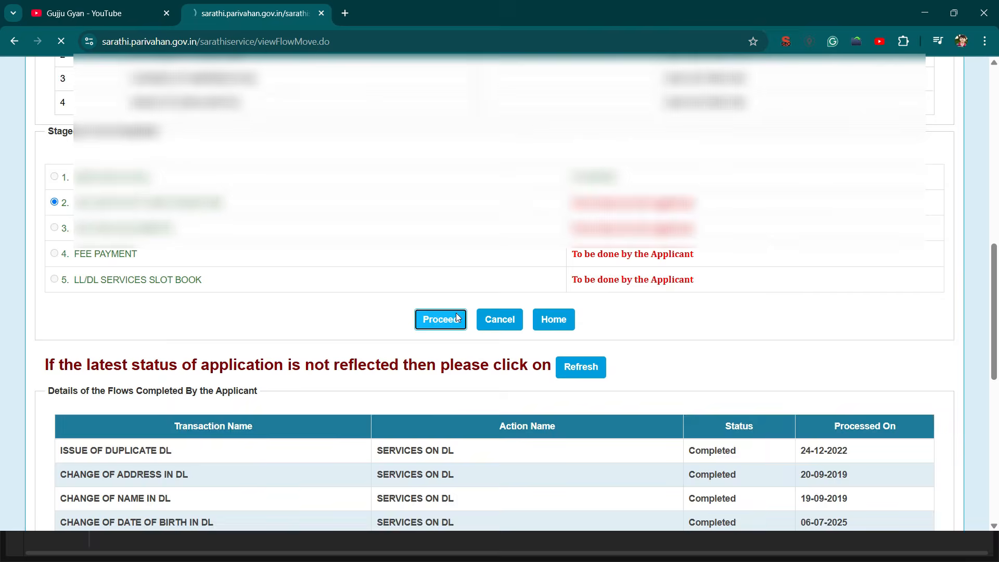
- Review the photo and signature dimension requirements, then save both image files
scroll(236, 342, "down", 2)
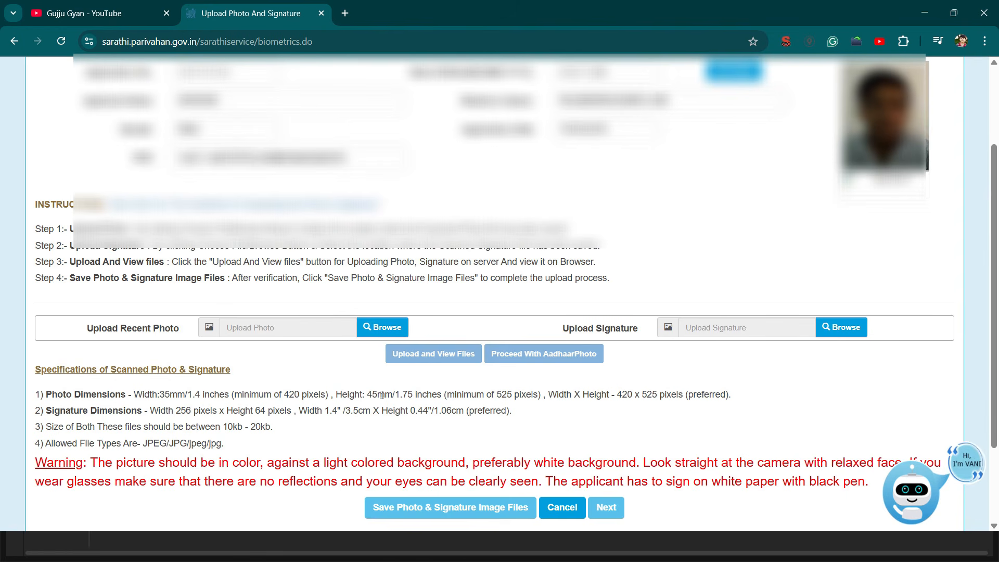
triple_click(450, 400)
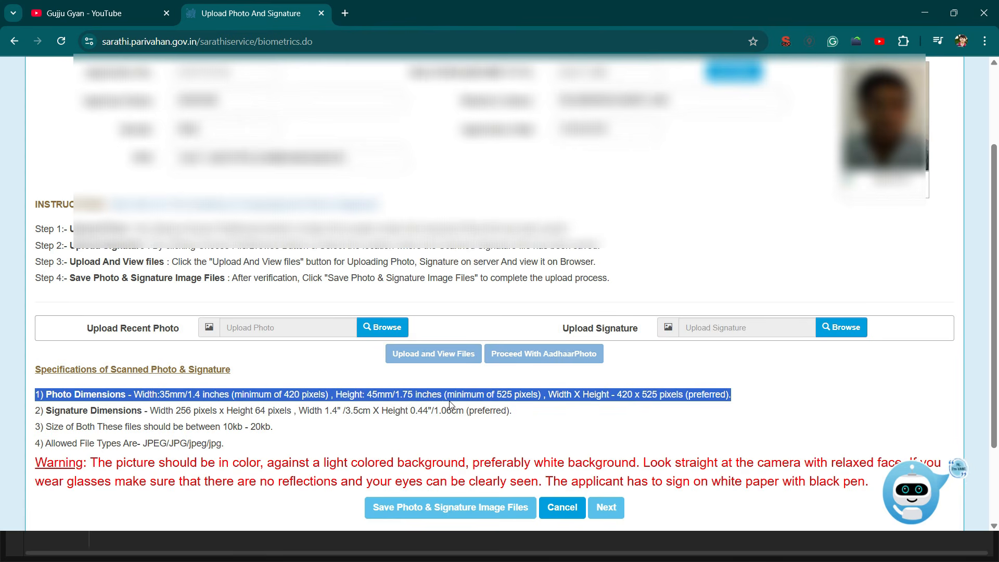
triple_click(168, 410)
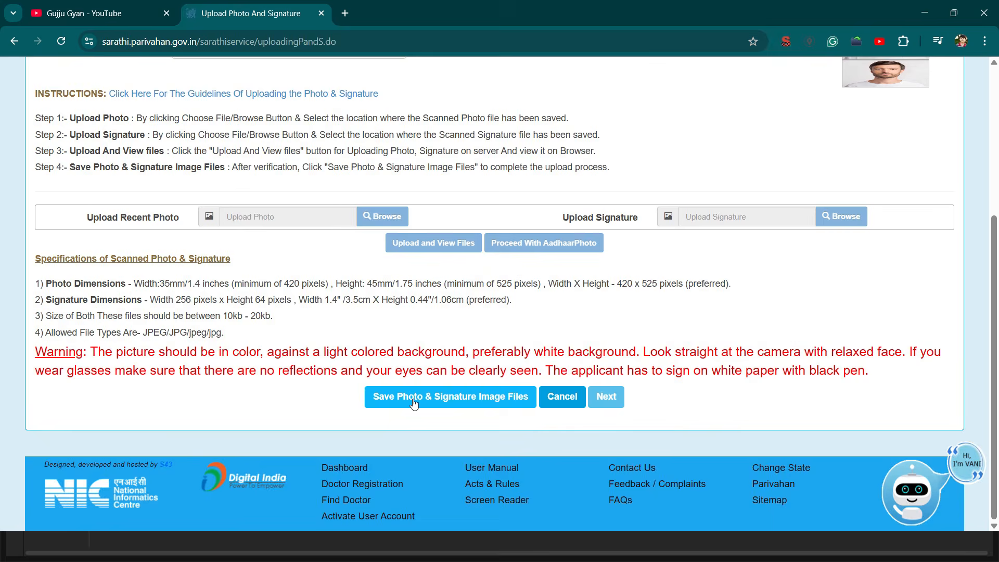
left_click(414, 400)
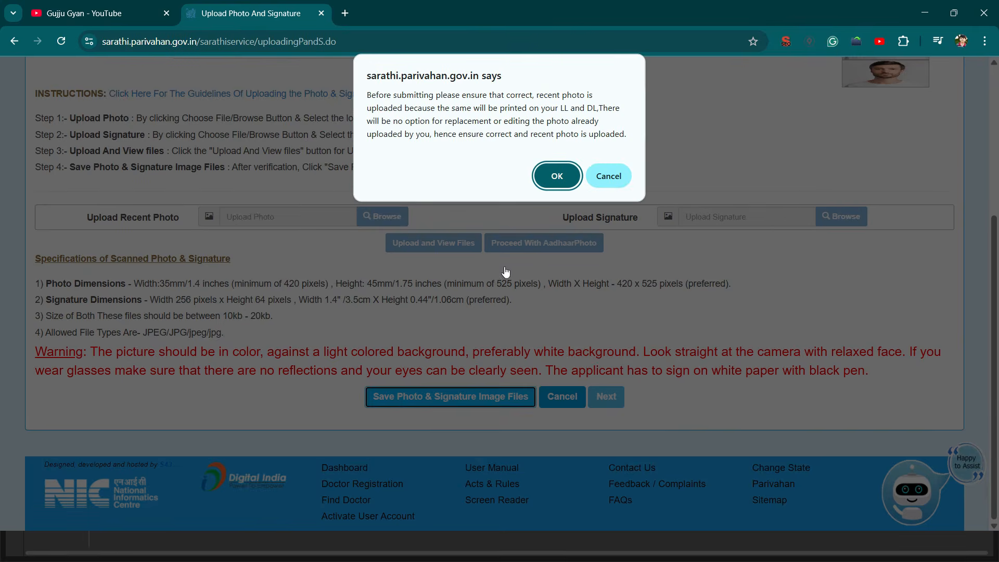
left_click(565, 171)
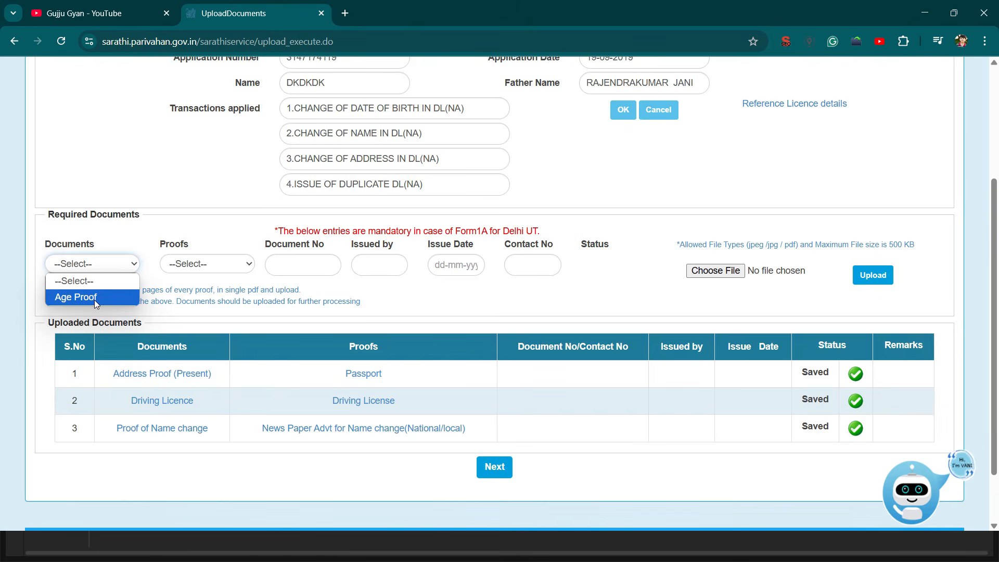
- Upload the portrait image as the Age Proof, with Voter Card (EPIC) as the proof type
left_click(94, 300)
left_click(186, 263)
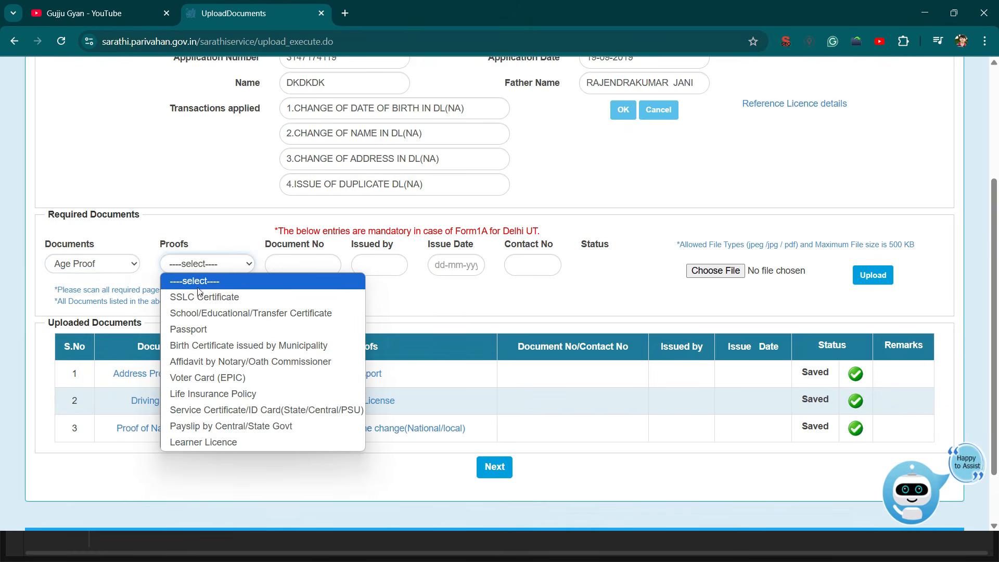
left_click(212, 376)
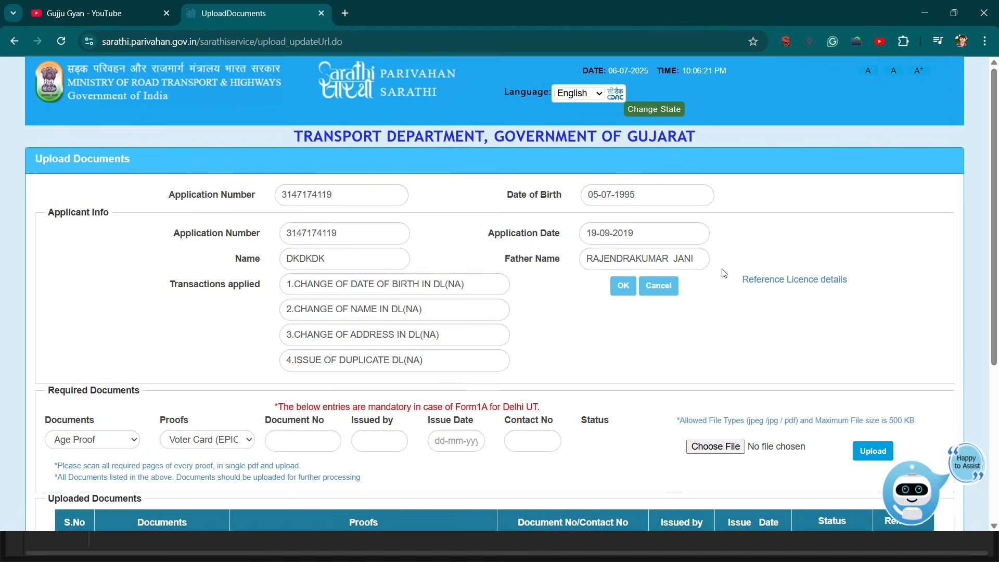
scroll(533, 319, "down", 3)
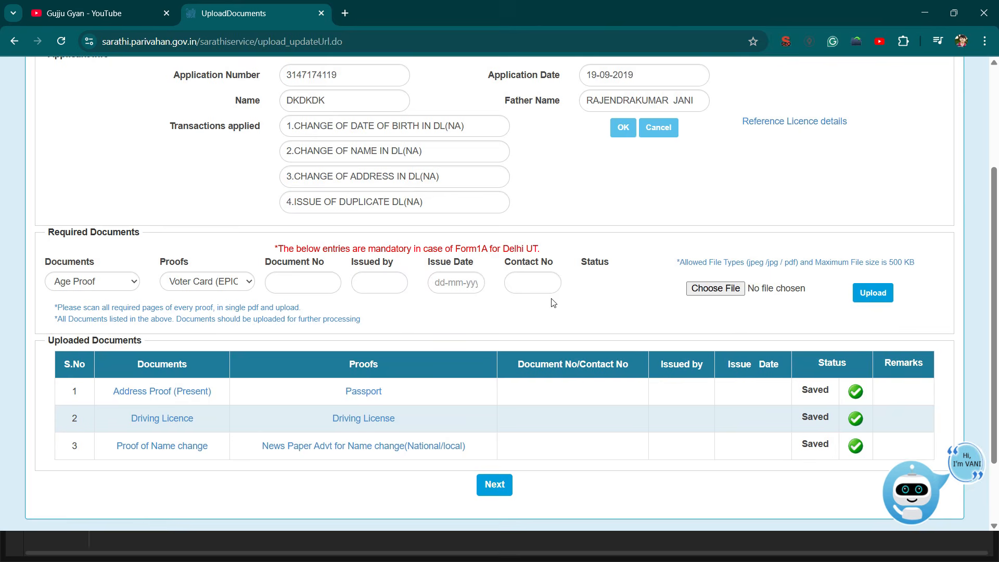
left_click(726, 292)
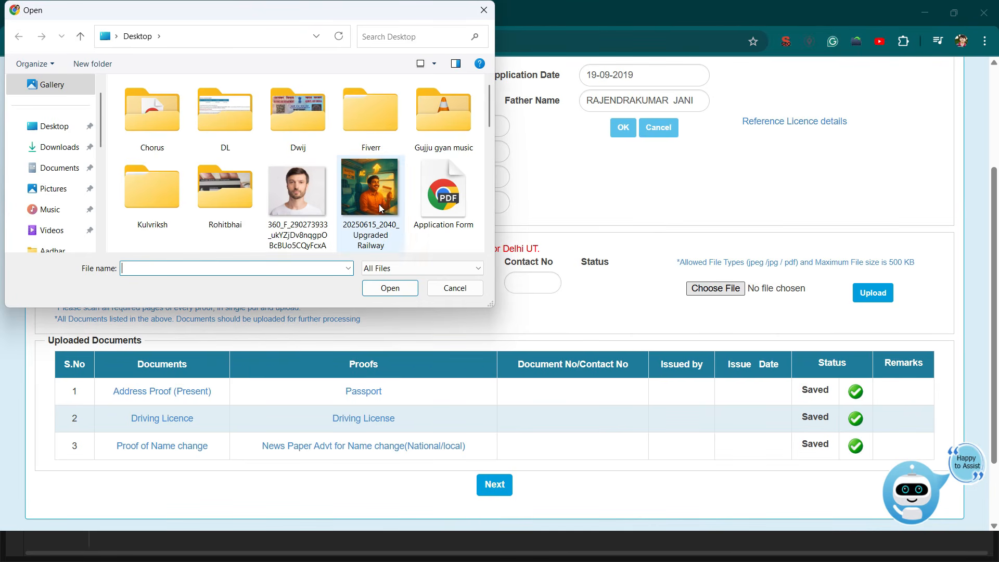
left_click(283, 221)
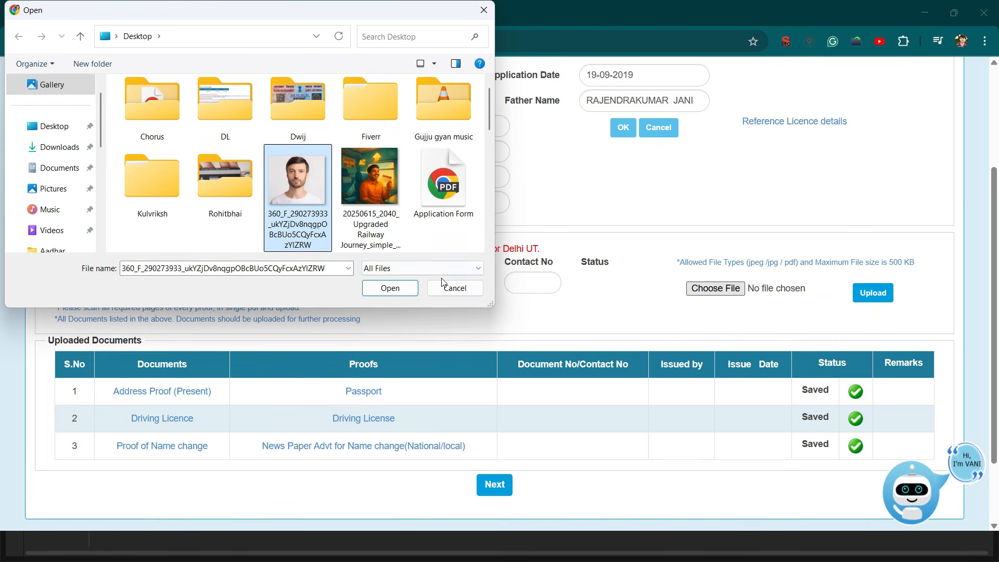
left_click(390, 288)
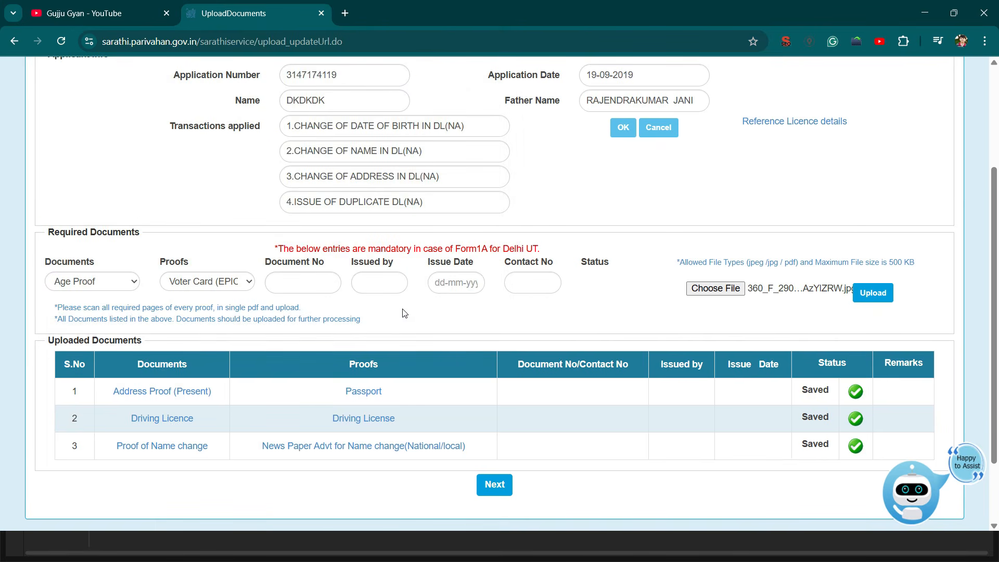
scroll(402, 302, "down", 2)
left_click(874, 205)
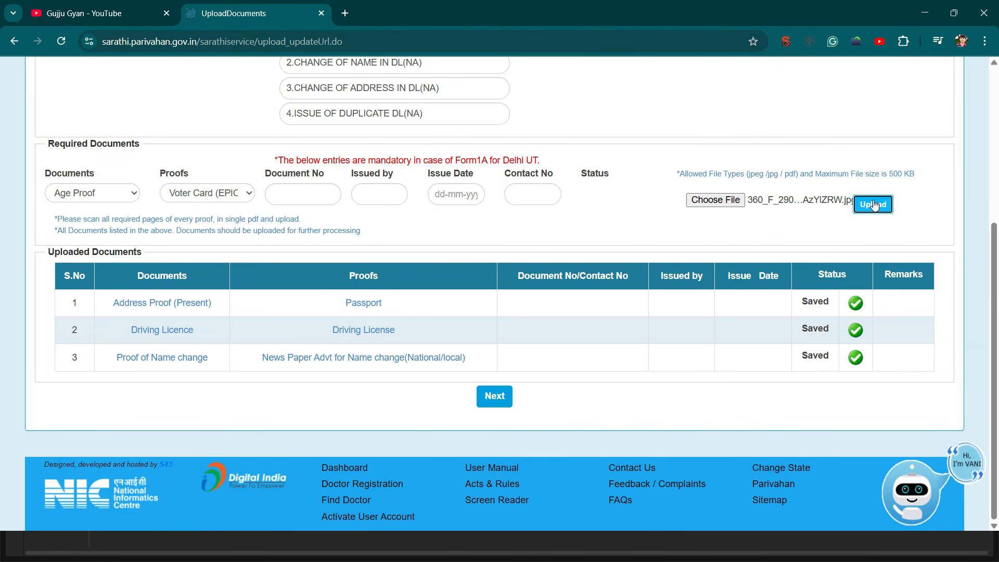
- Check that all four documents show Saved and continue to the Application Status page
scroll(352, 218, "down", 2)
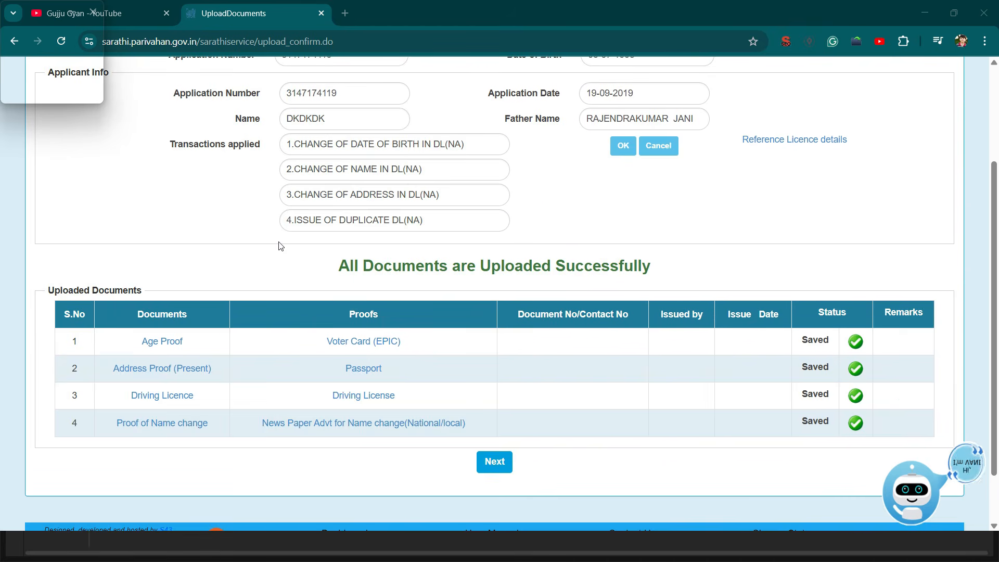
scroll(279, 245, "up", 3)
scroll(280, 245, "down", 4)
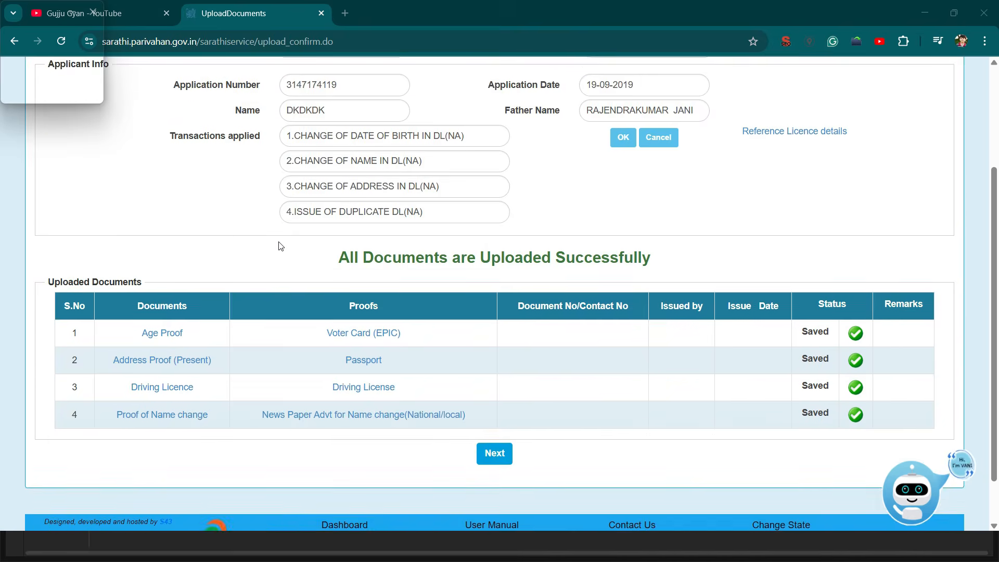
scroll(280, 245, "up", 2)
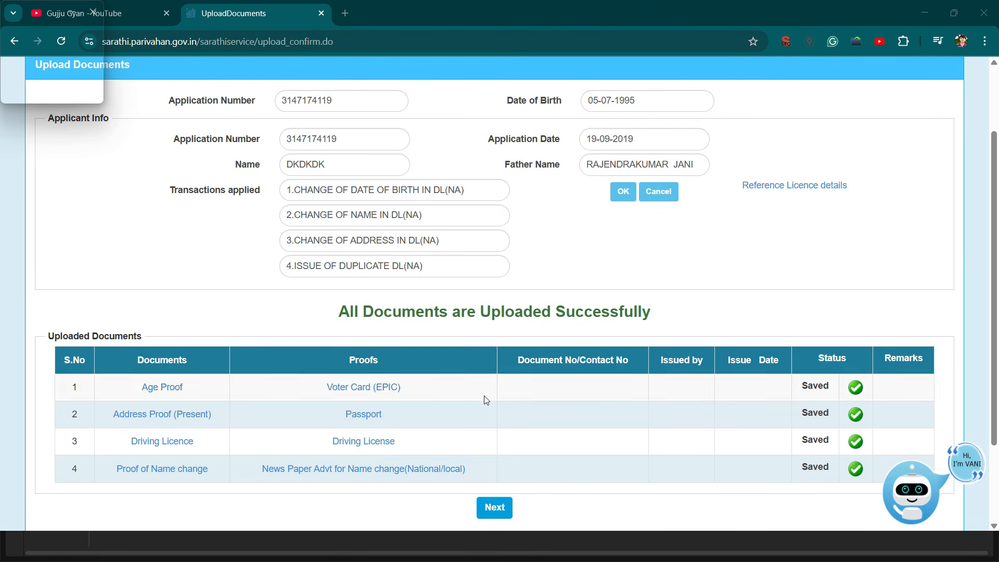
left_click(494, 508)
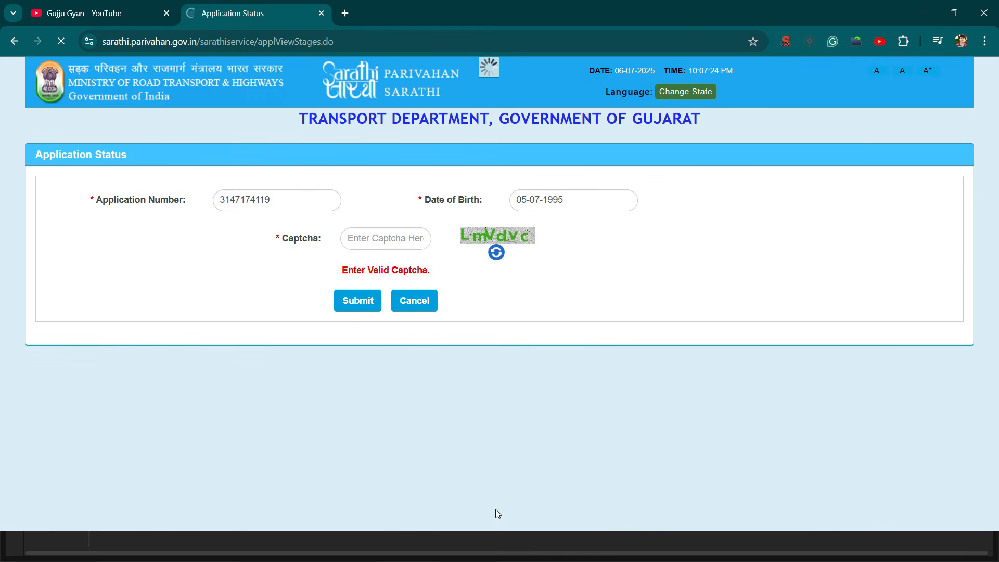
- Enter the captcha and submit the application status details to reach the fee page
left_click(388, 251)
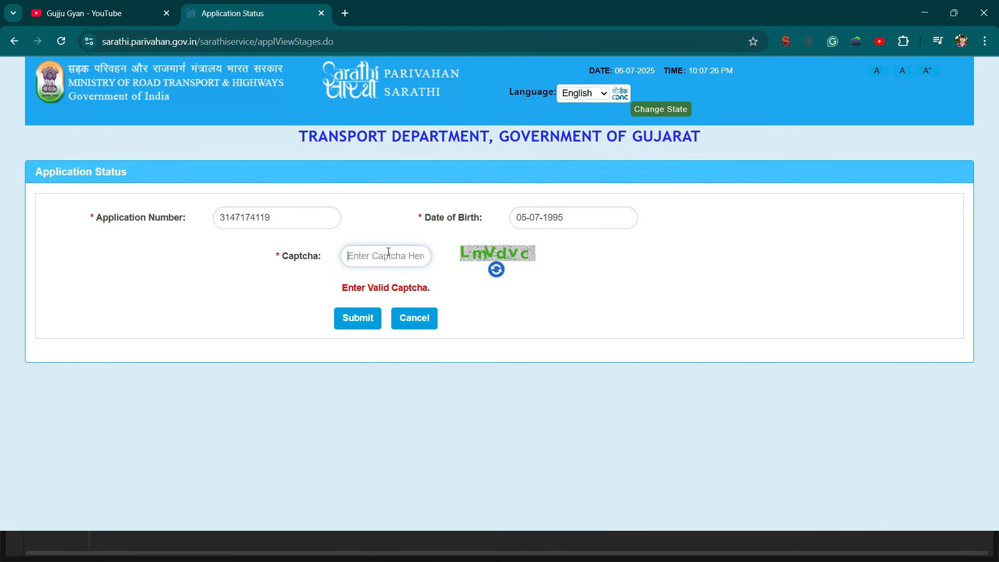
type("LM")
type("Vdvc")
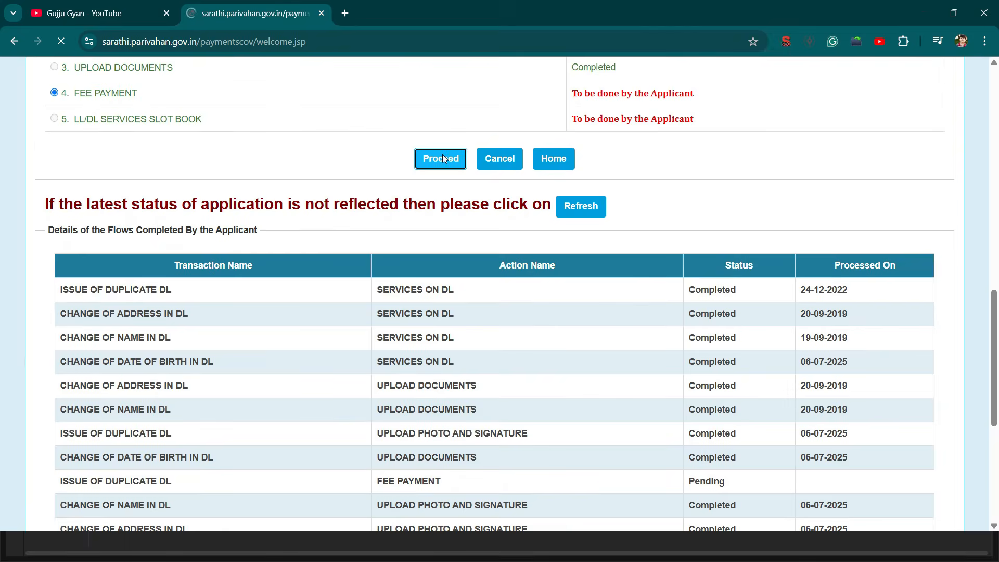
left_click(439, 156)
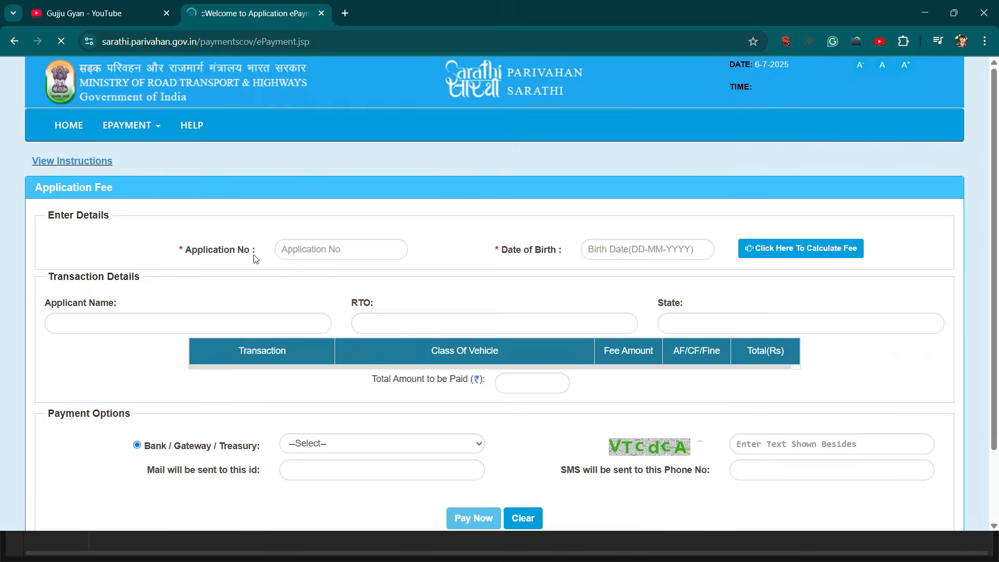
scroll(255, 259, "down", 2)
scroll(254, 255, "up", 2)
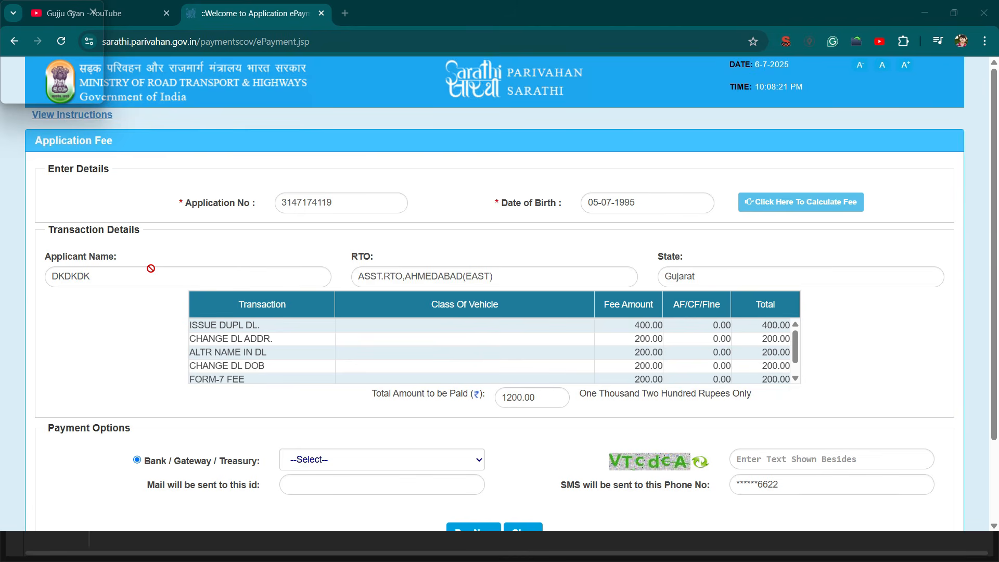
scroll(151, 268, "down", 2)
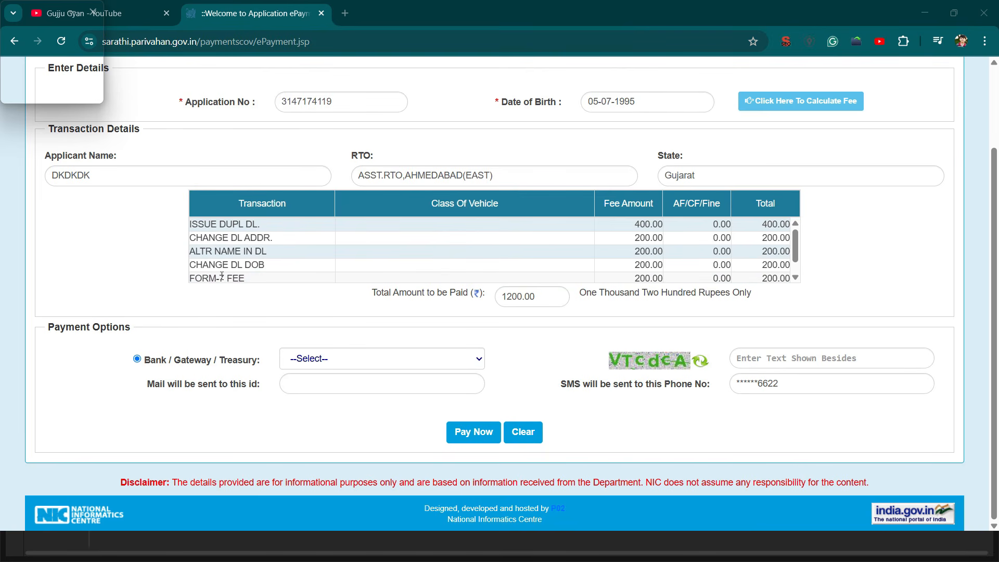
- Pay the 1200.00 fee through the SBIePay gateway, entering the captcha and choosing Pay Now
left_click(369, 353)
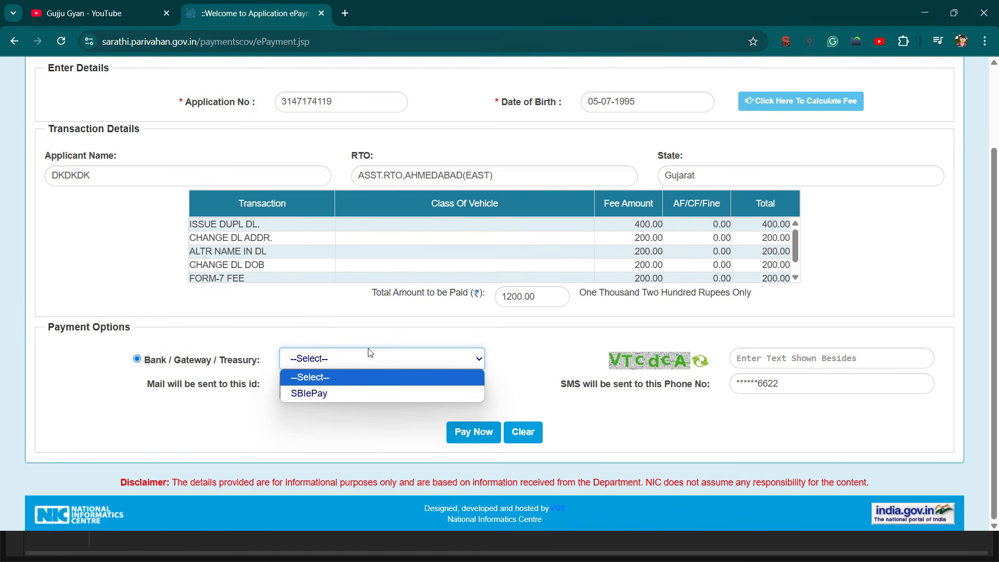
left_click(378, 392)
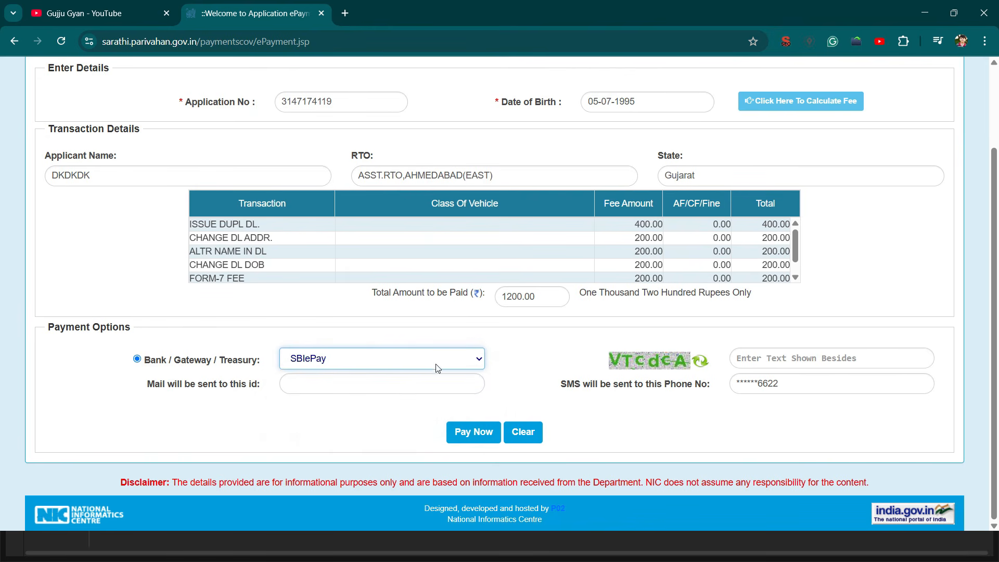
left_click(733, 354)
type("VT")
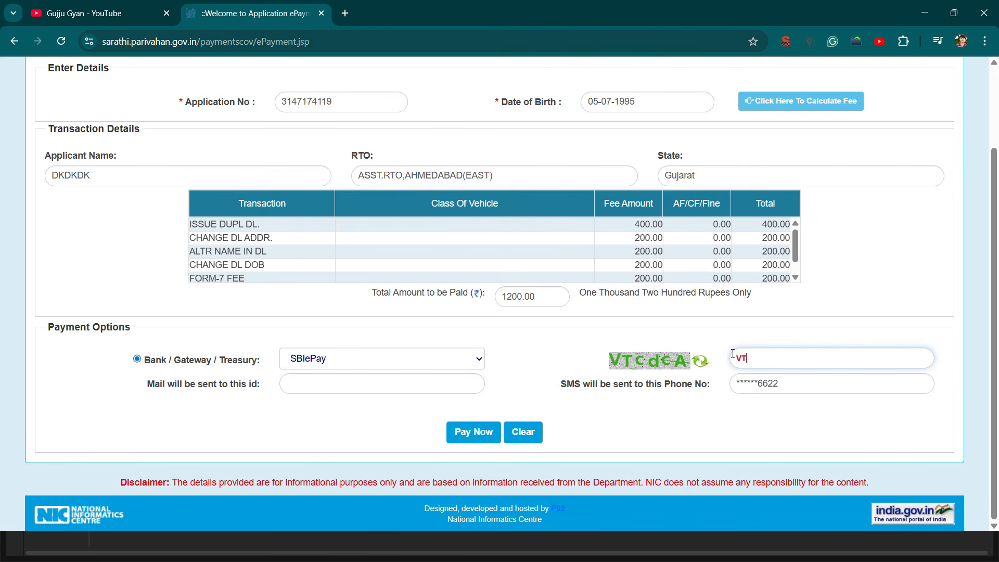
type("cdc")
key("BackSpace")
type("C")
key("BackSpace")
type("cA")
left_click(477, 433)
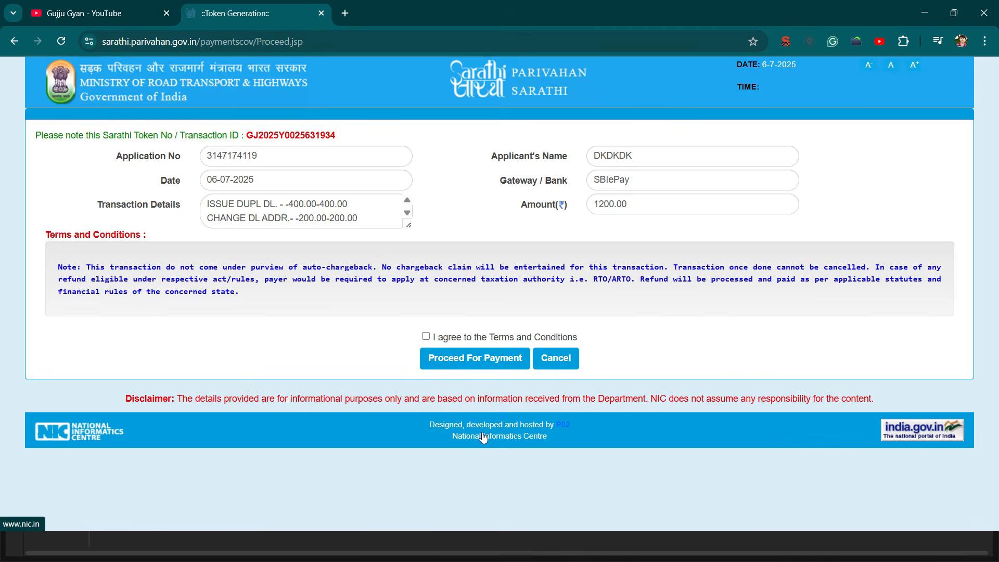
- Accept the terms, proceed to SBIePay's 1200.00 payment page, then return to the YouTube tab
left_click(426, 336)
left_click(475, 357)
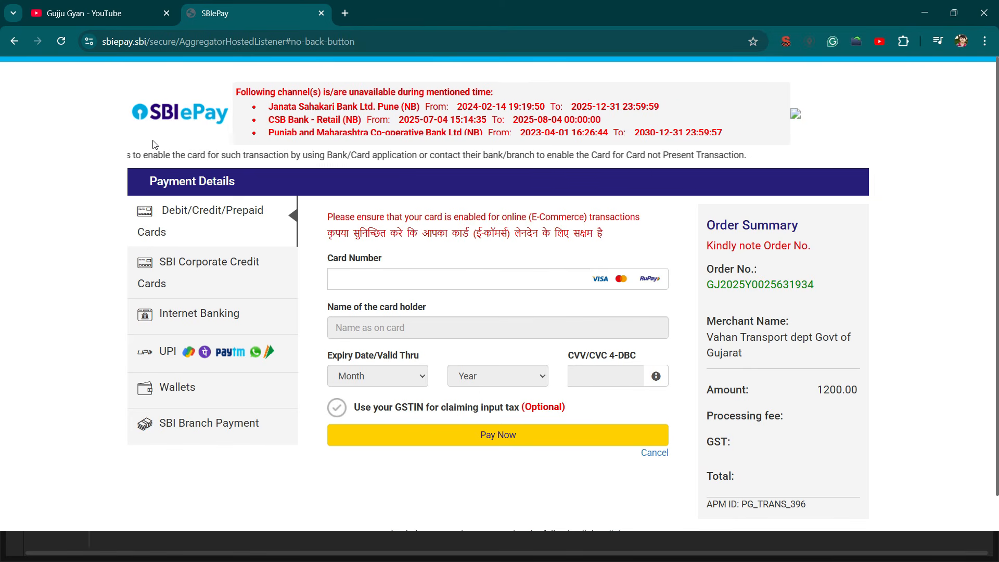
left_click(138, 10)
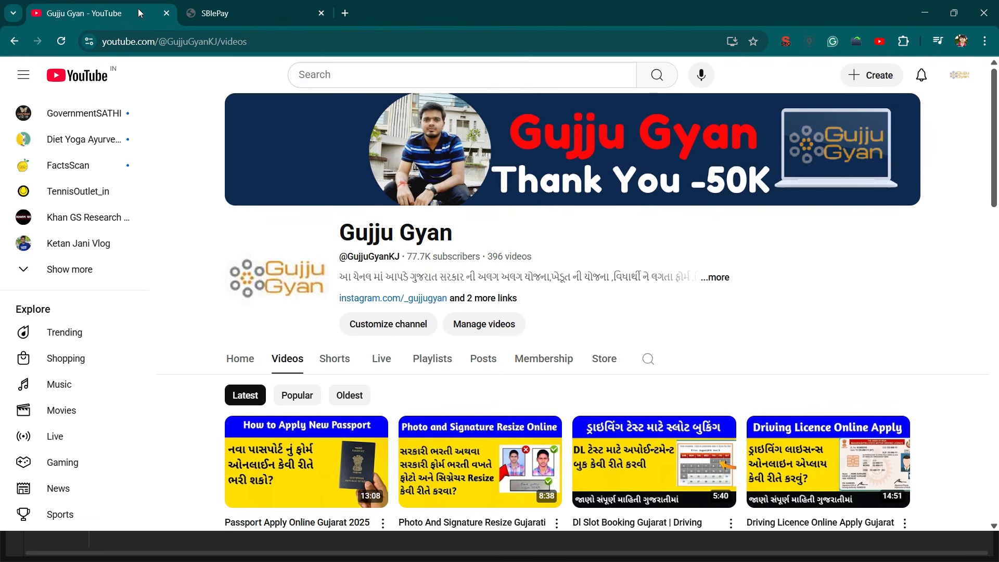